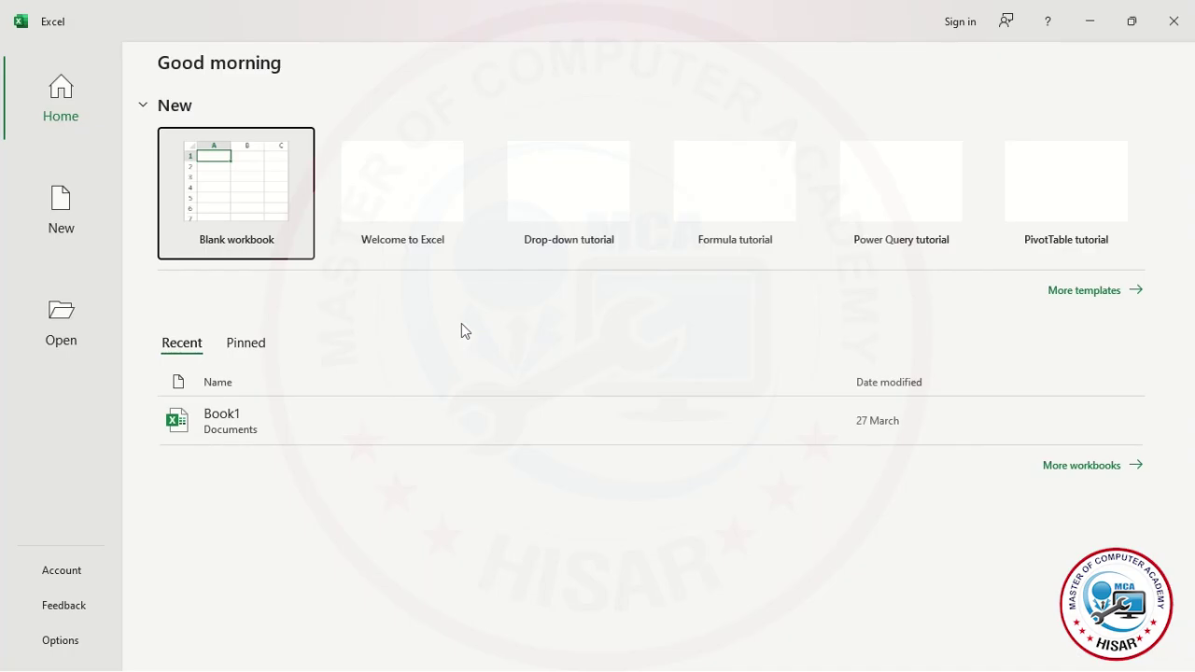
- Create a new blank workbook
left_click(224, 194)
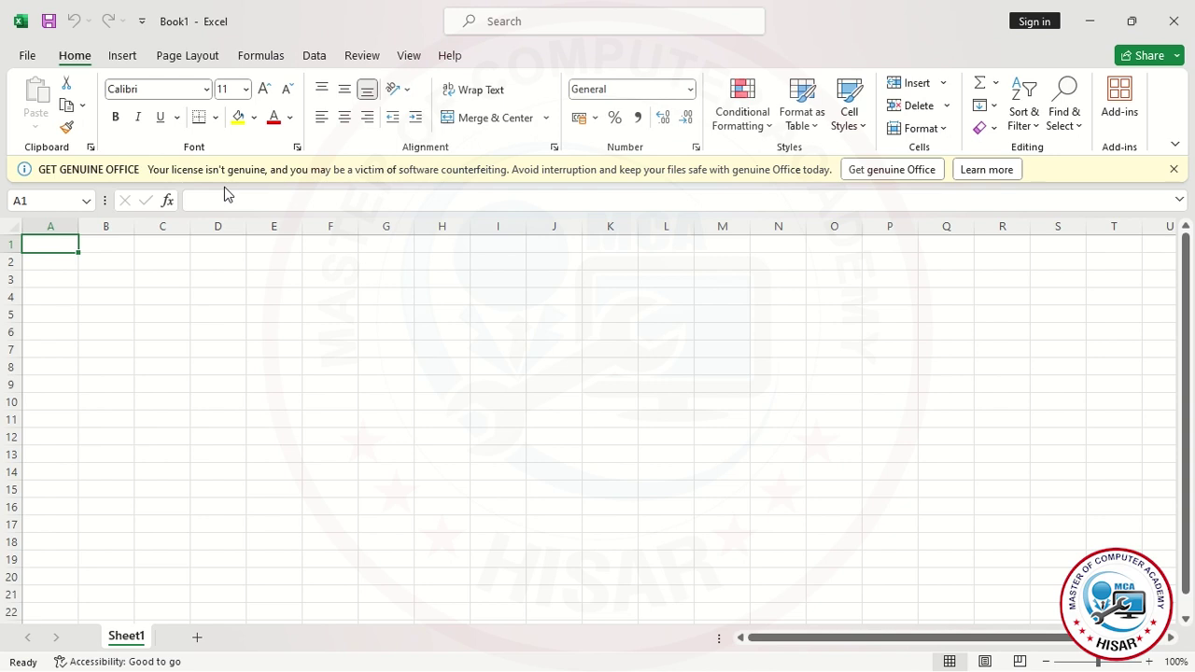
left_click(288, 300)
scroll(334, 316, "up", 3)
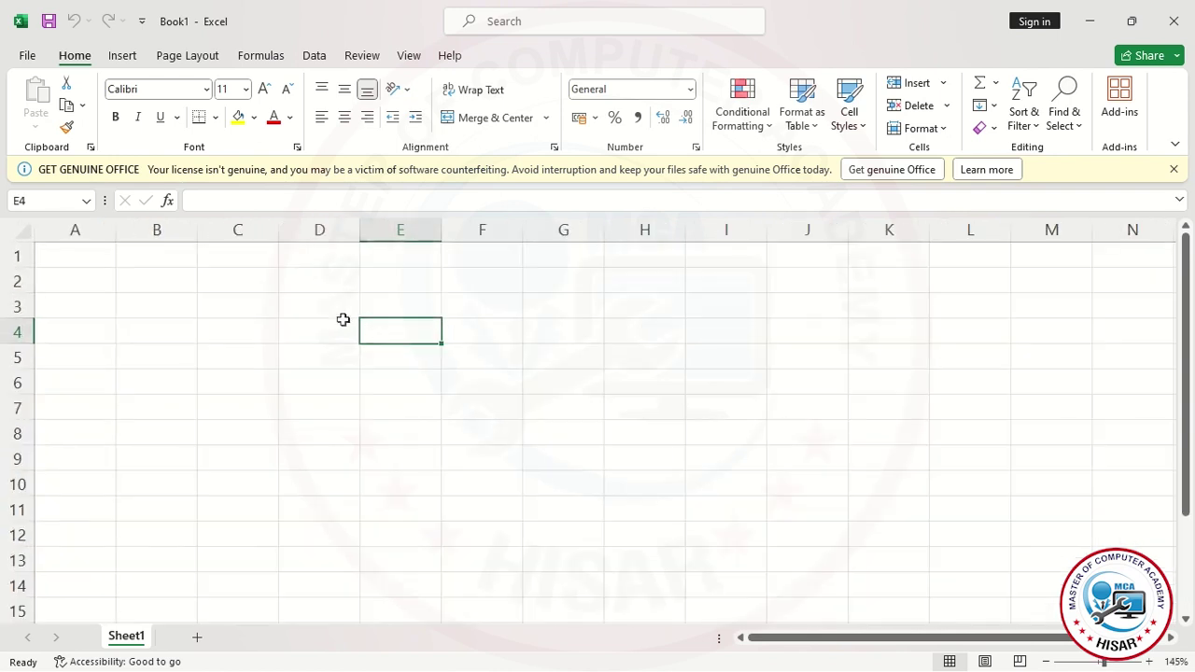
scroll(343, 319, "up", 2)
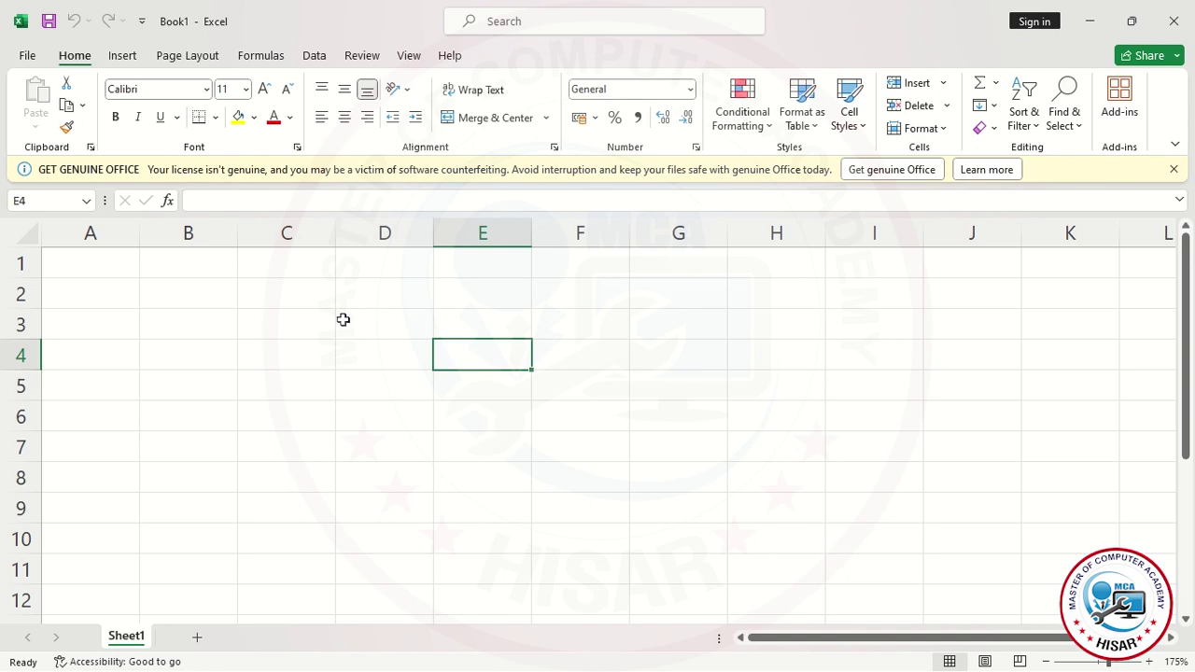
- Enter the label "fisrt pay" in C3 and its amount 10000 in D3
left_click(328, 331)
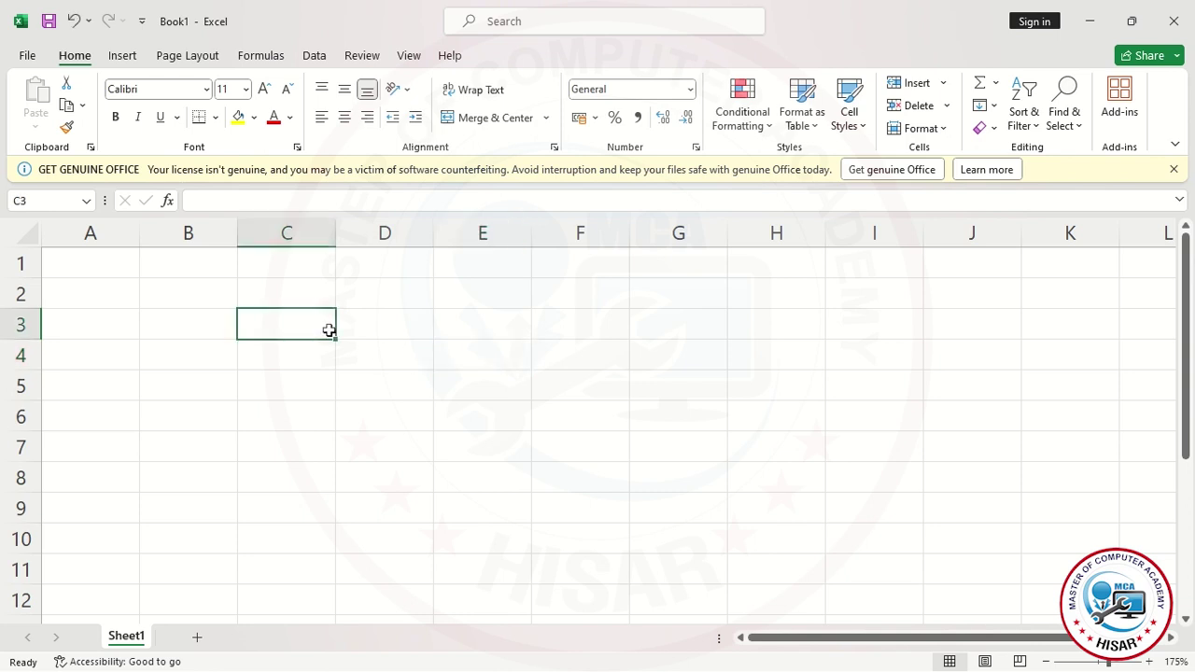
type("fisrt")
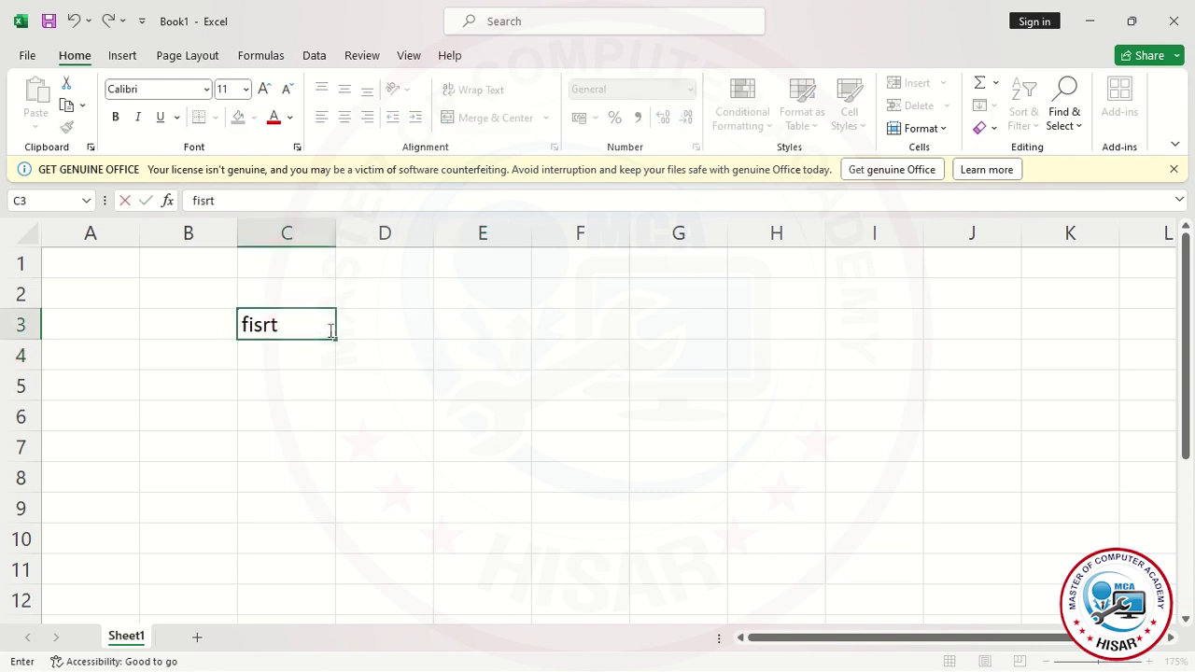
type(" pay")
key("Tab")
type("1")
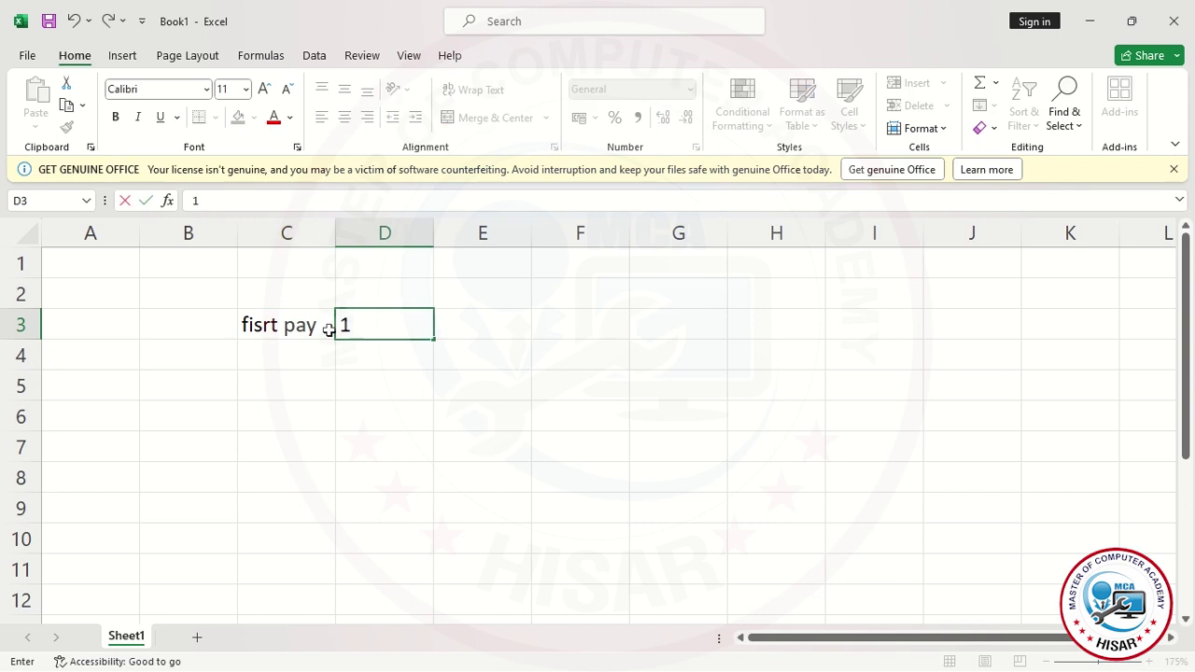
type("0000")
key("Return")
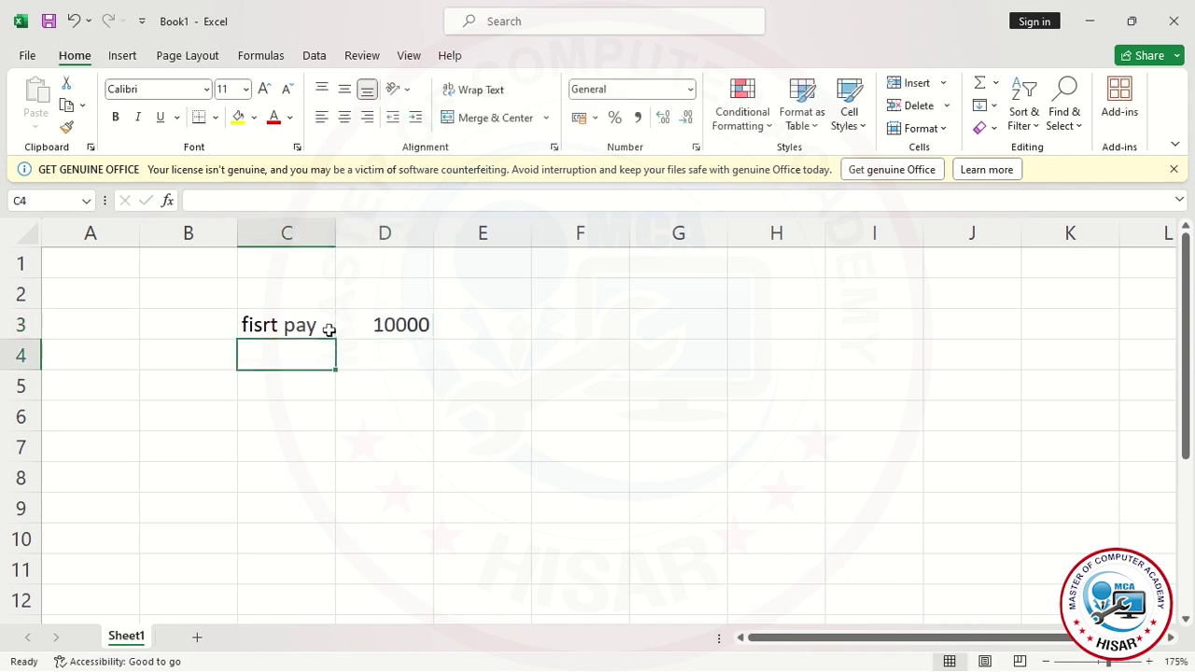
- Enter the label "second pay" in C4 and its amount 2000 in D4
type("se")
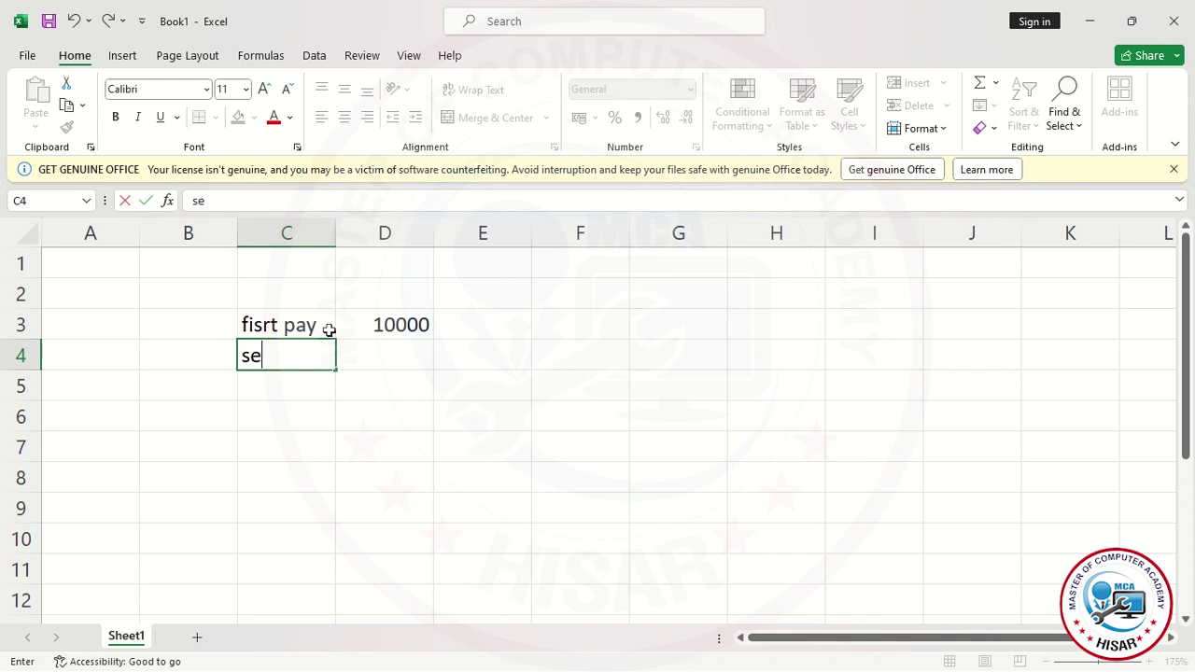
type("cond paymnt")
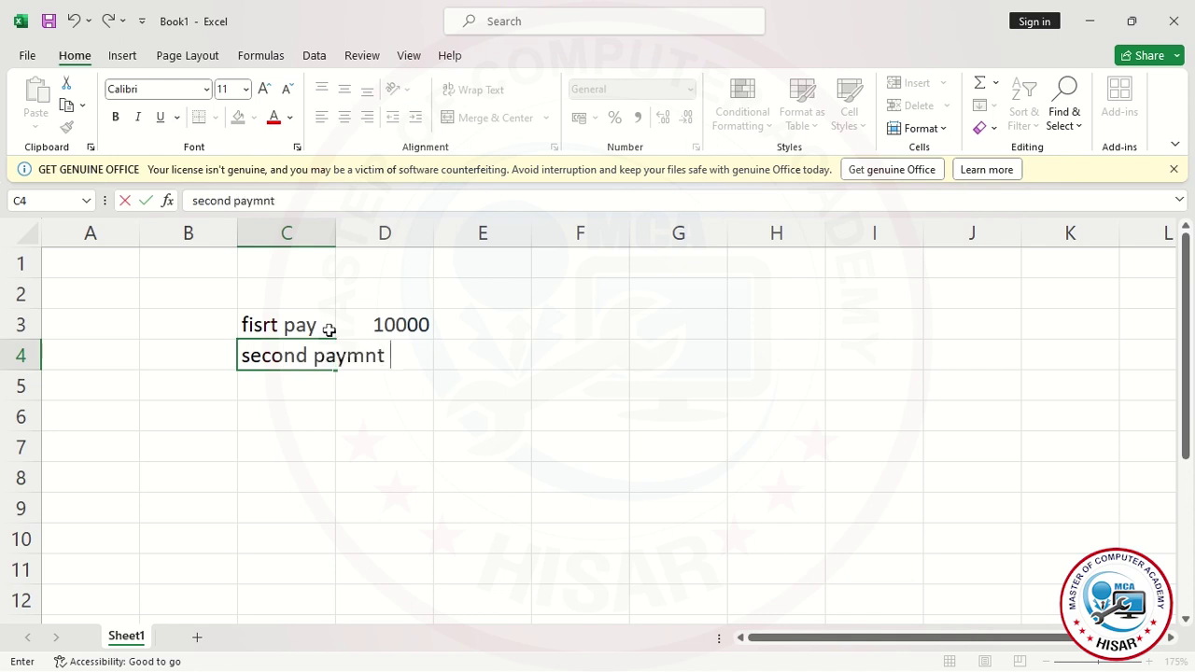
key("BackSpace")
key("BackSpace")
key("BackSpace")
key("BackSpace")
key("BackSpace")
type("y")
key("Tab")
type("2000")
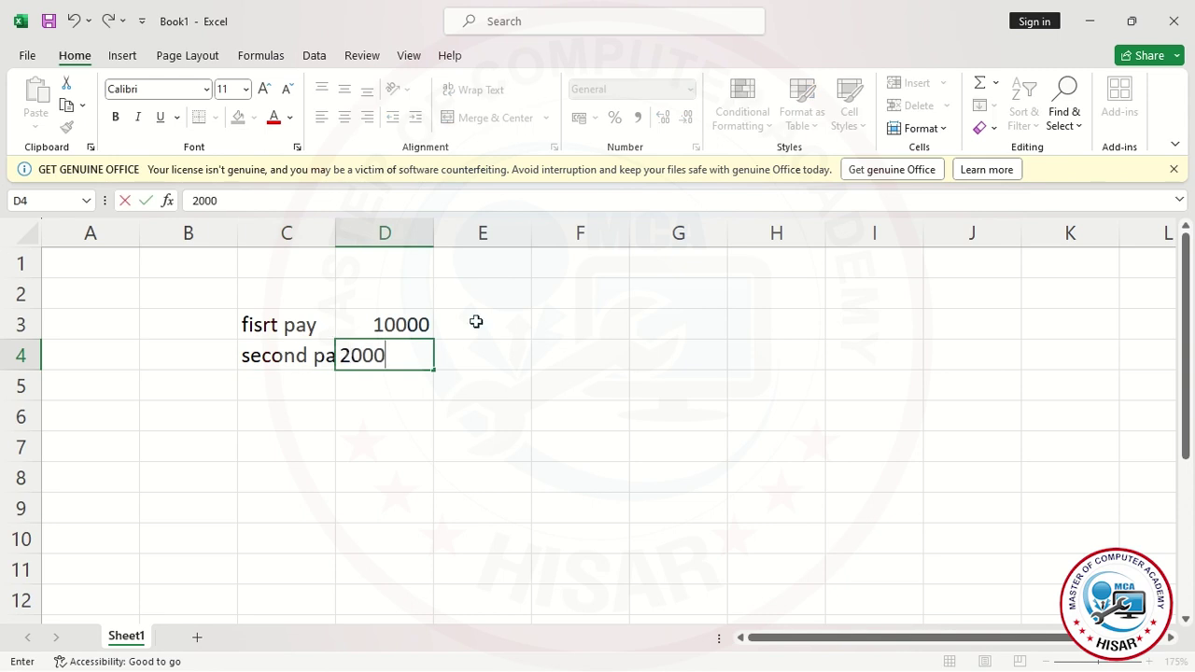
left_click(474, 321)
- Widen column C so the payment labels fit, and enter the label "total py" in C5
left_click_drag(337, 230, 390, 232)
left_click(415, 386)
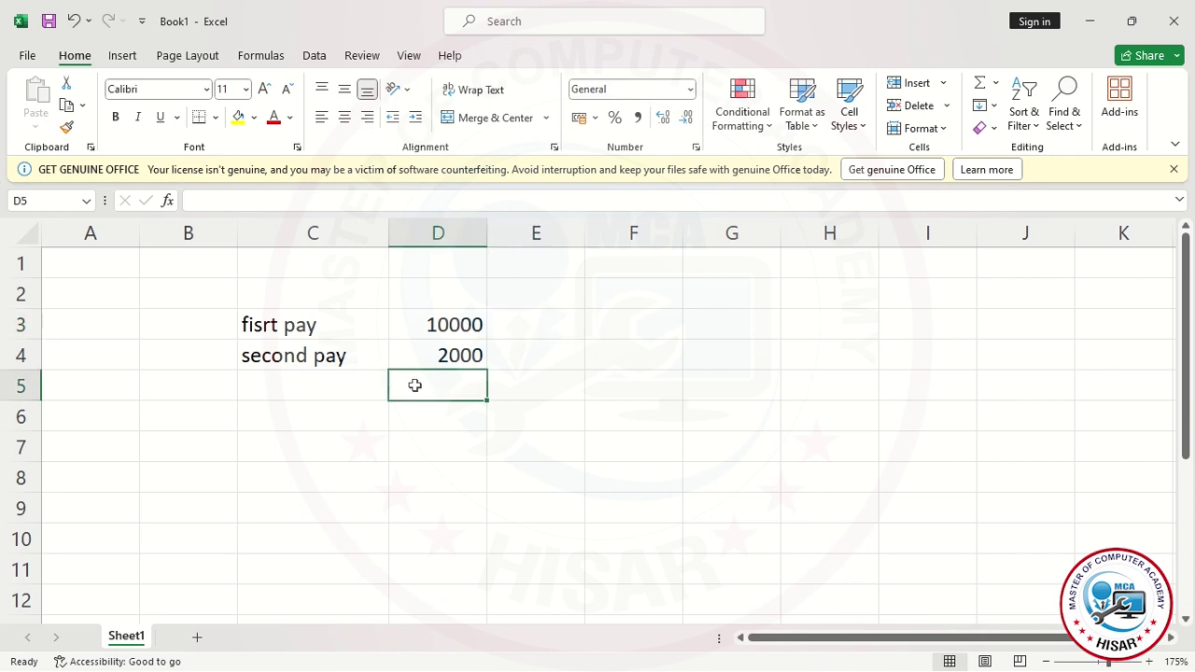
left_click(328, 386)
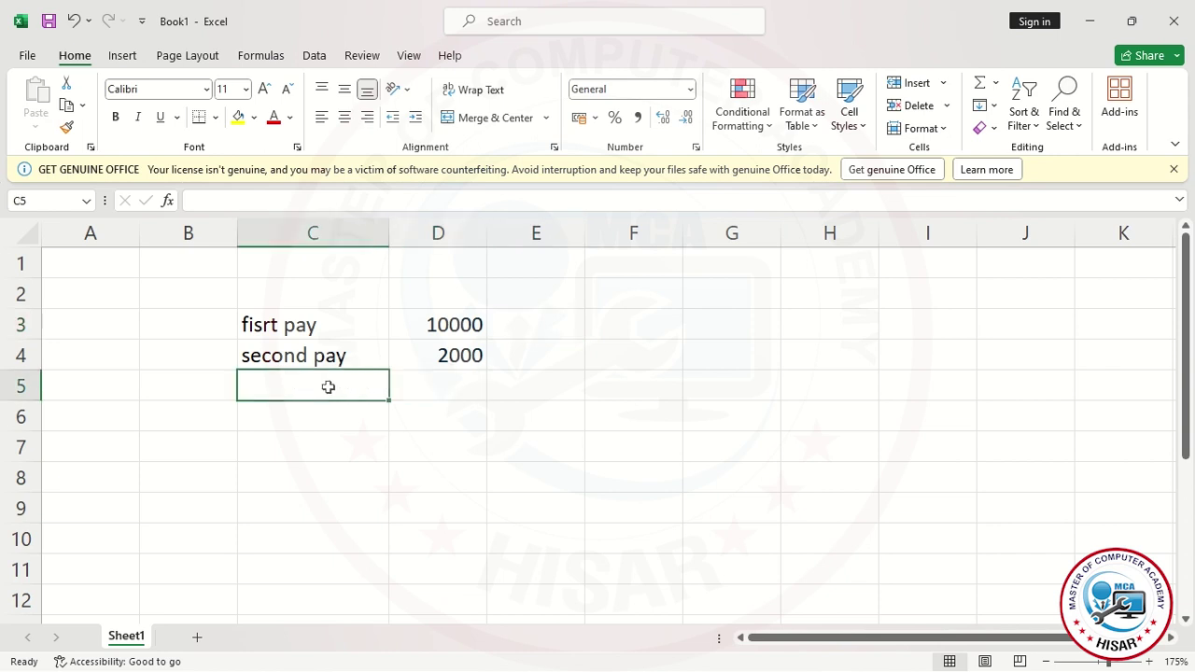
type("tota")
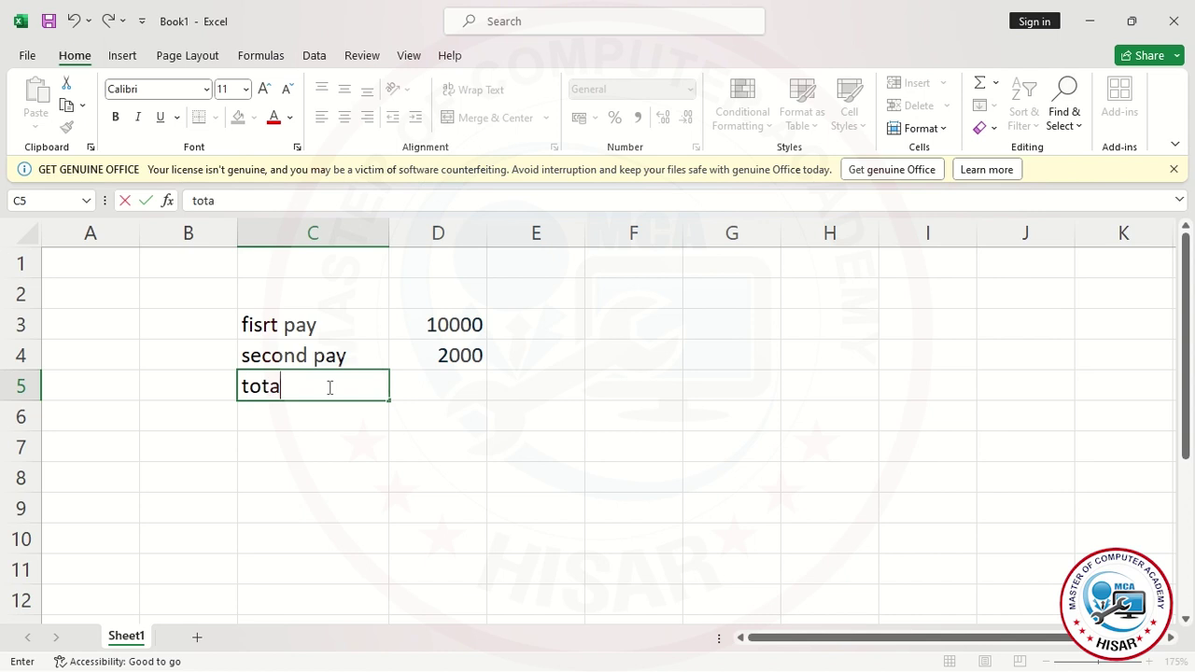
type("l py")
- Total the two payments in D5 with the formula =SUM(D3,D4)
left_click(452, 395)
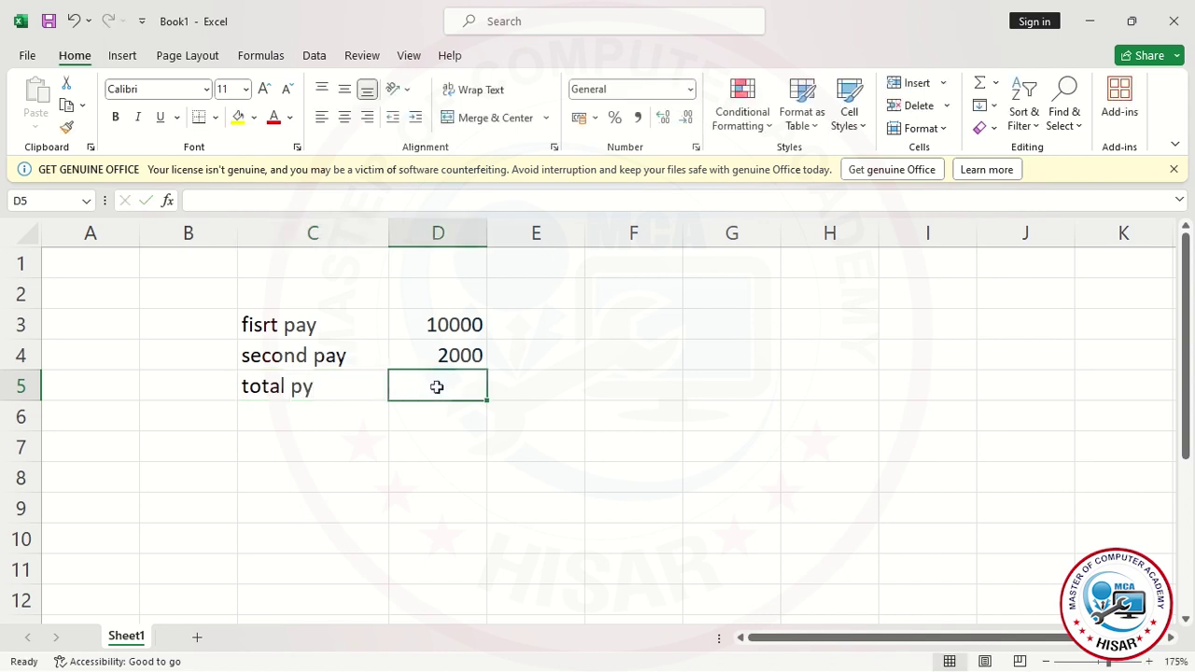
double_click(437, 387)
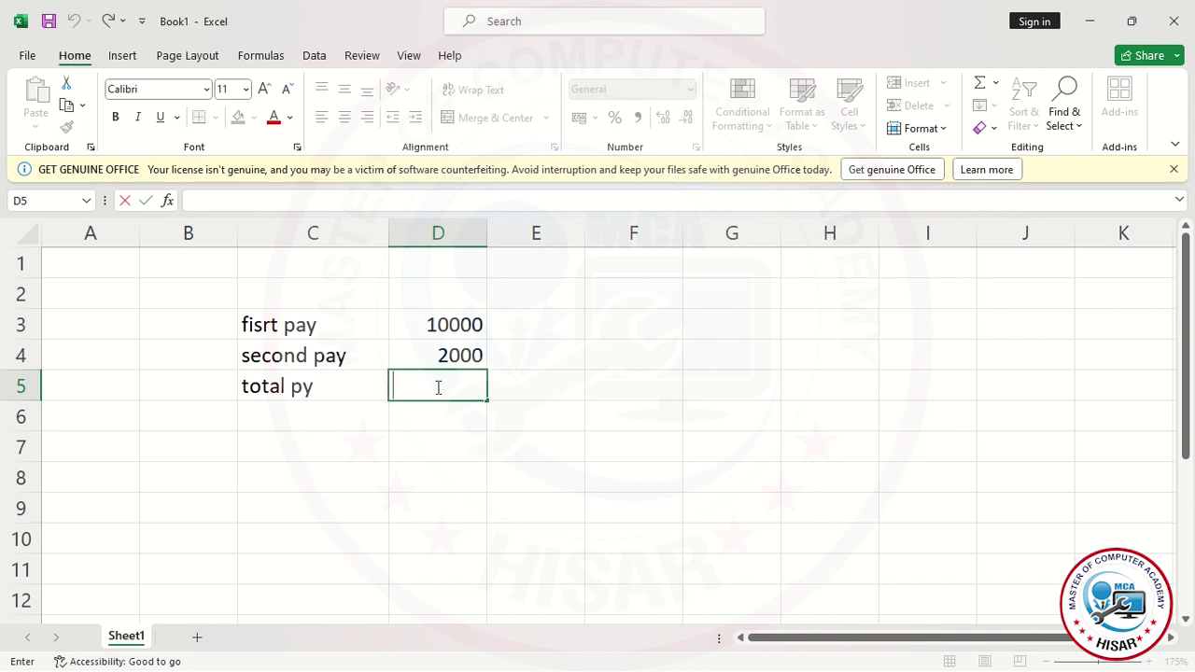
type("=")
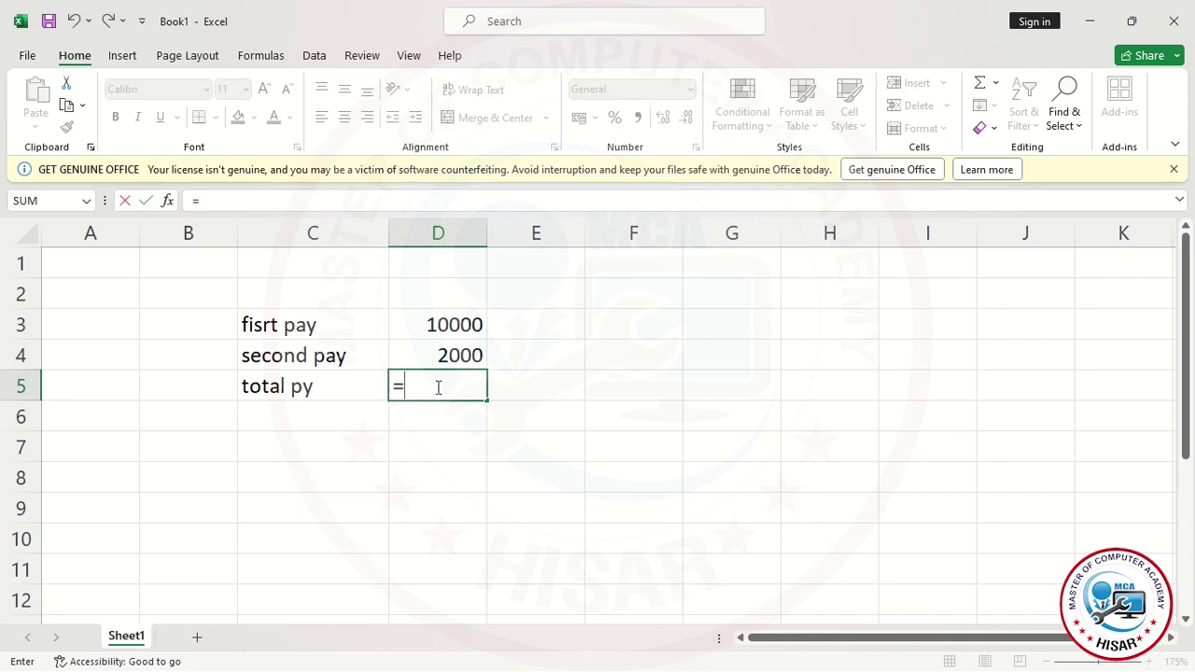
type("sum")
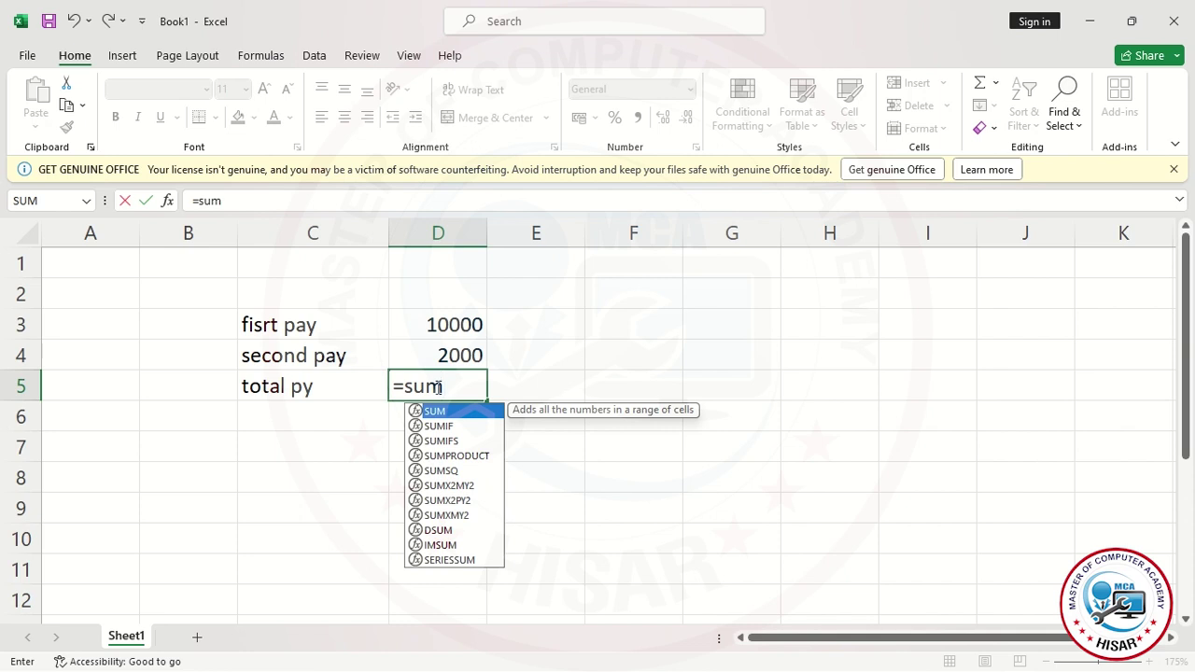
type("(")
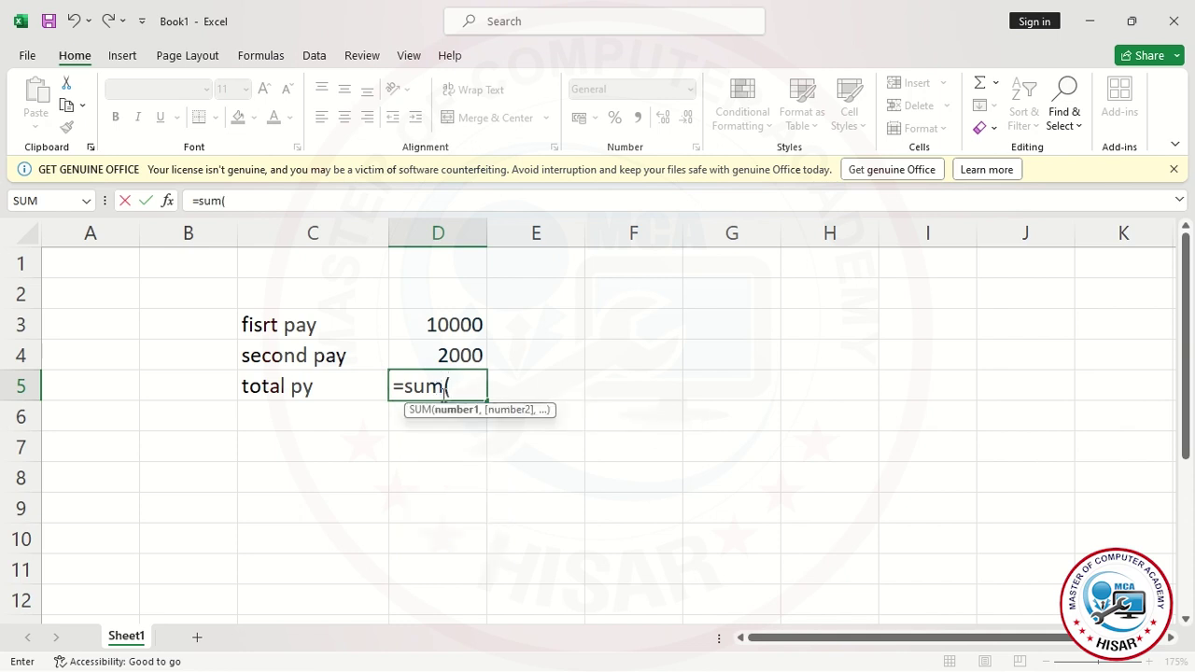
left_click(472, 322)
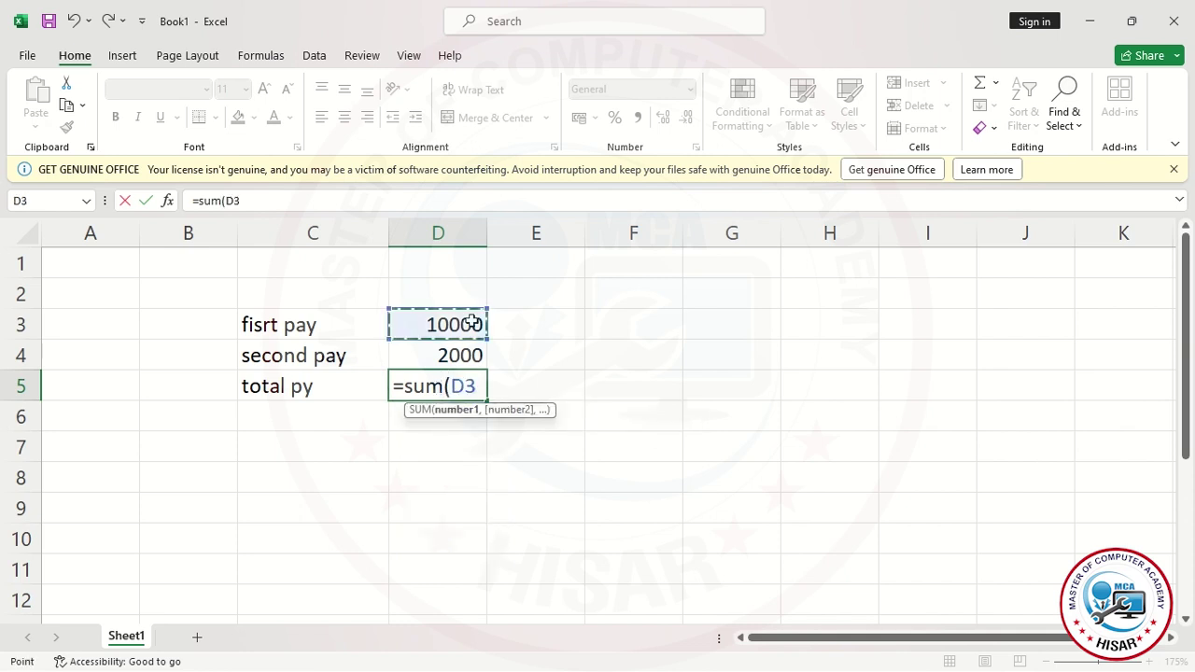
type(",")
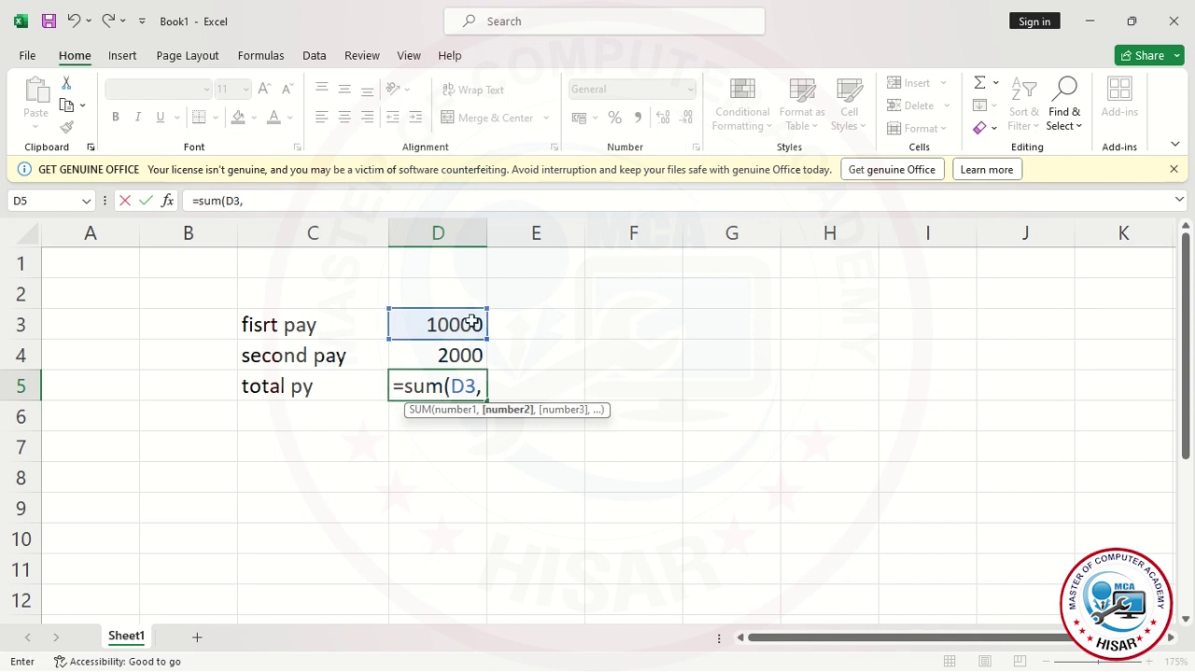
left_click(447, 352)
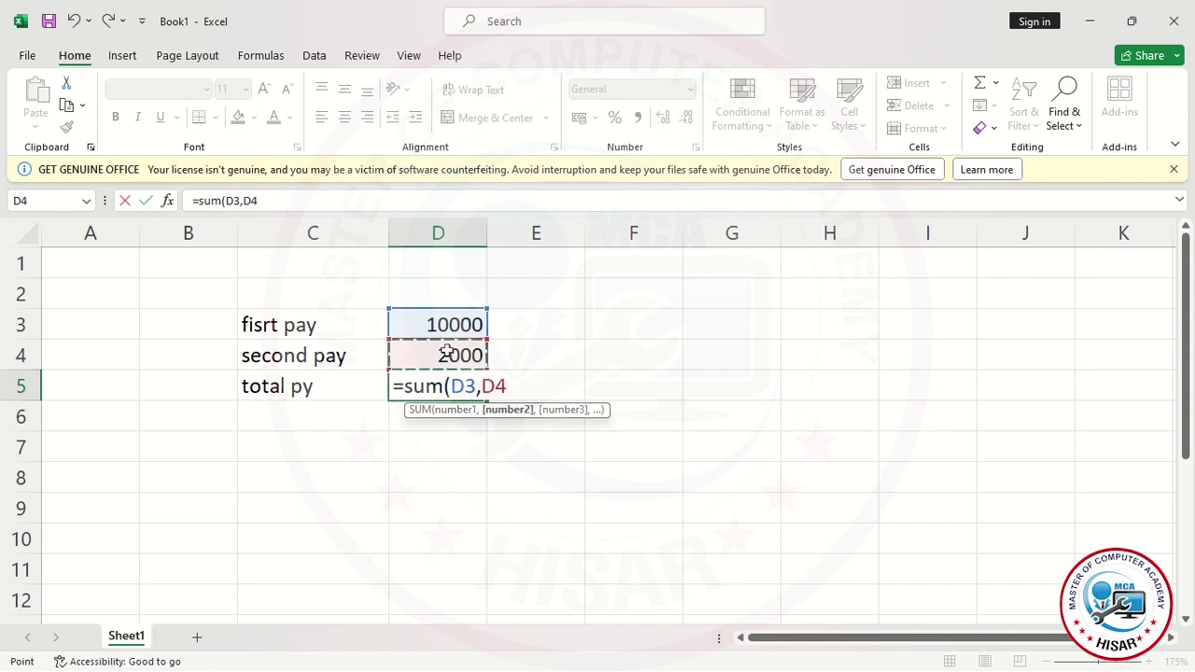
type(")")
key("Return")
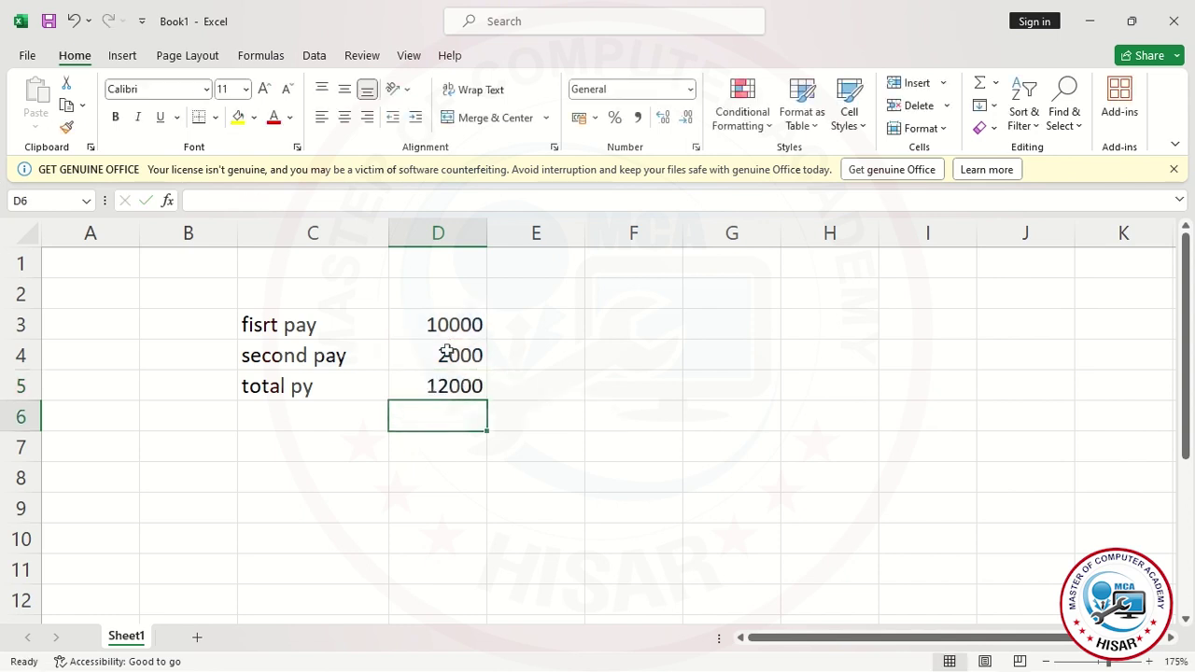
- Change the second payment amount in D4 to 5000
left_click(452, 386)
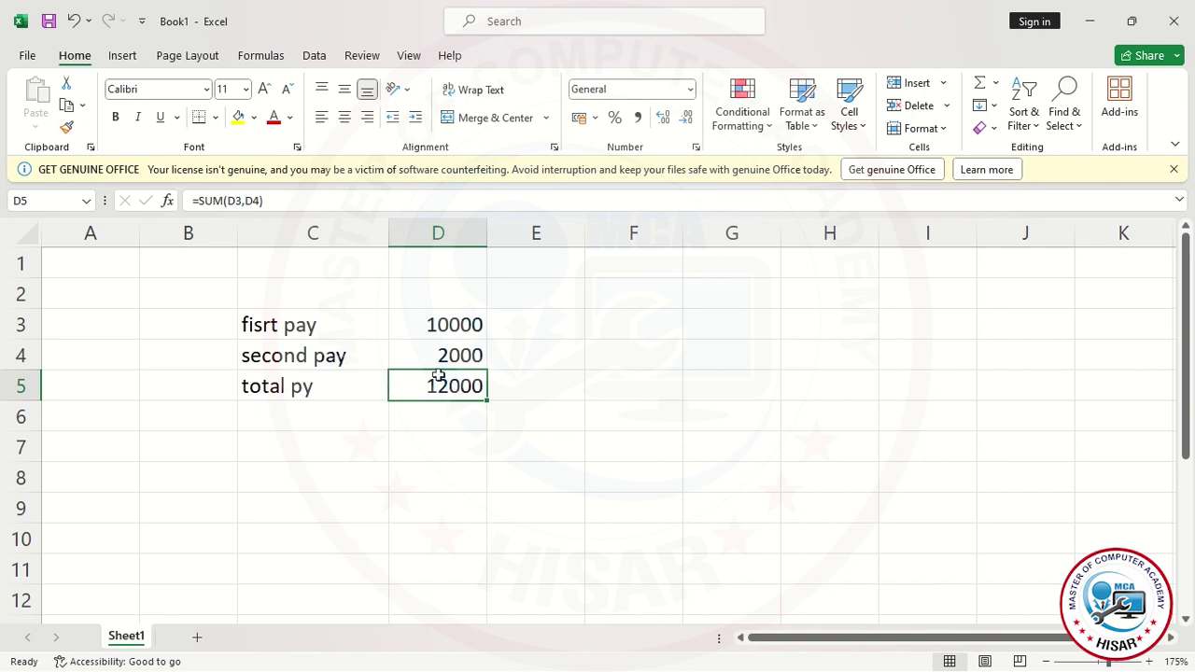
left_click(442, 358)
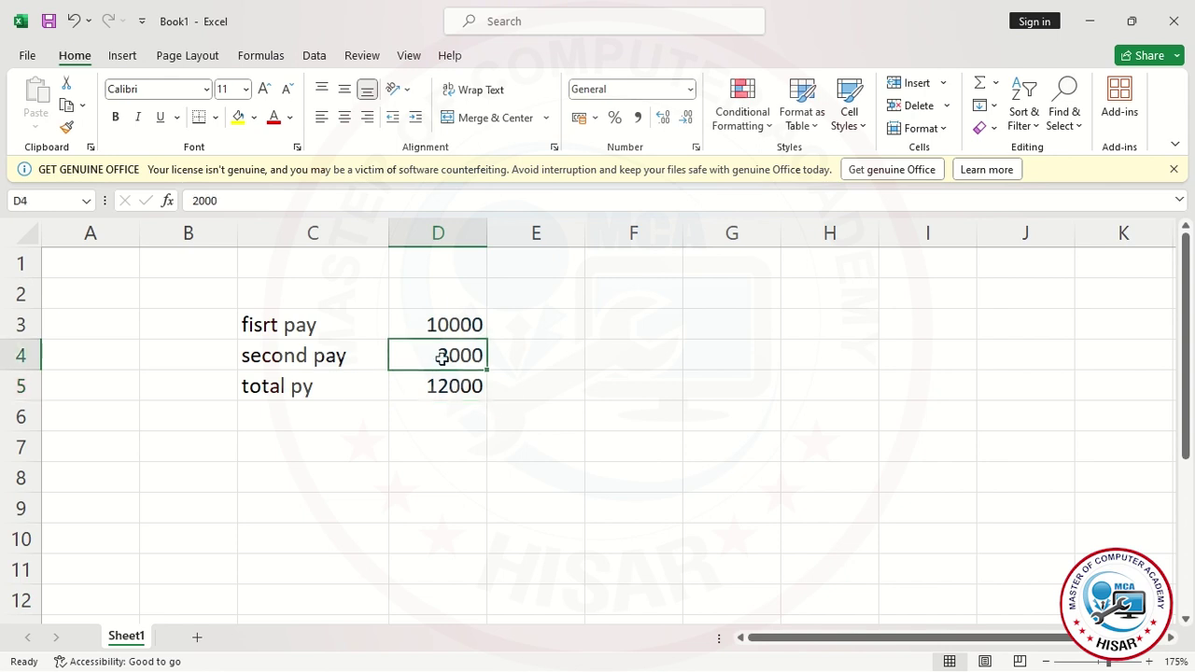
double_click(444, 355)
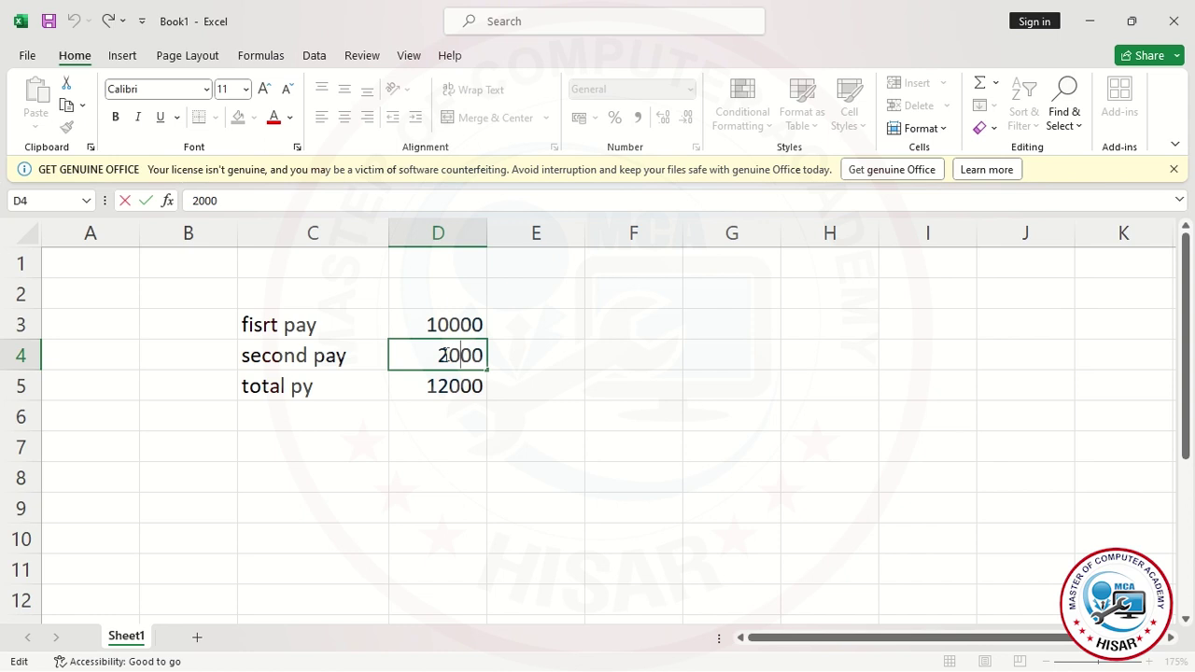
key("BackSpace")
type("5")
key("Return")
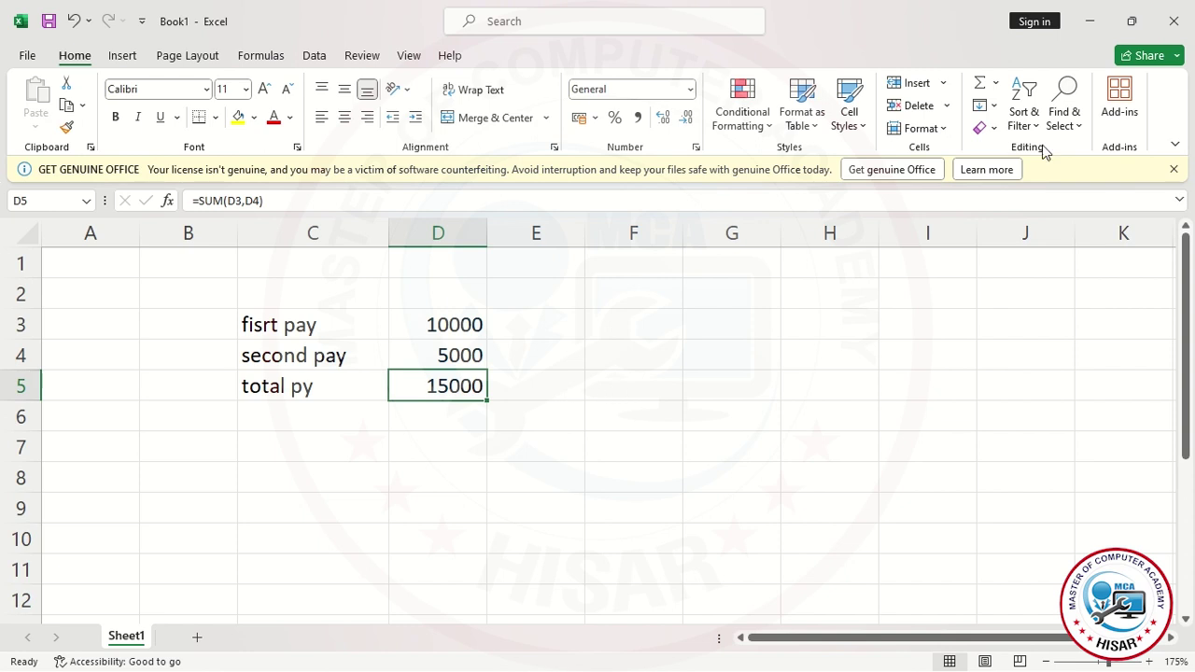
- Dismiss the Get Genuine Office notice above the worksheet
left_click(1173, 169)
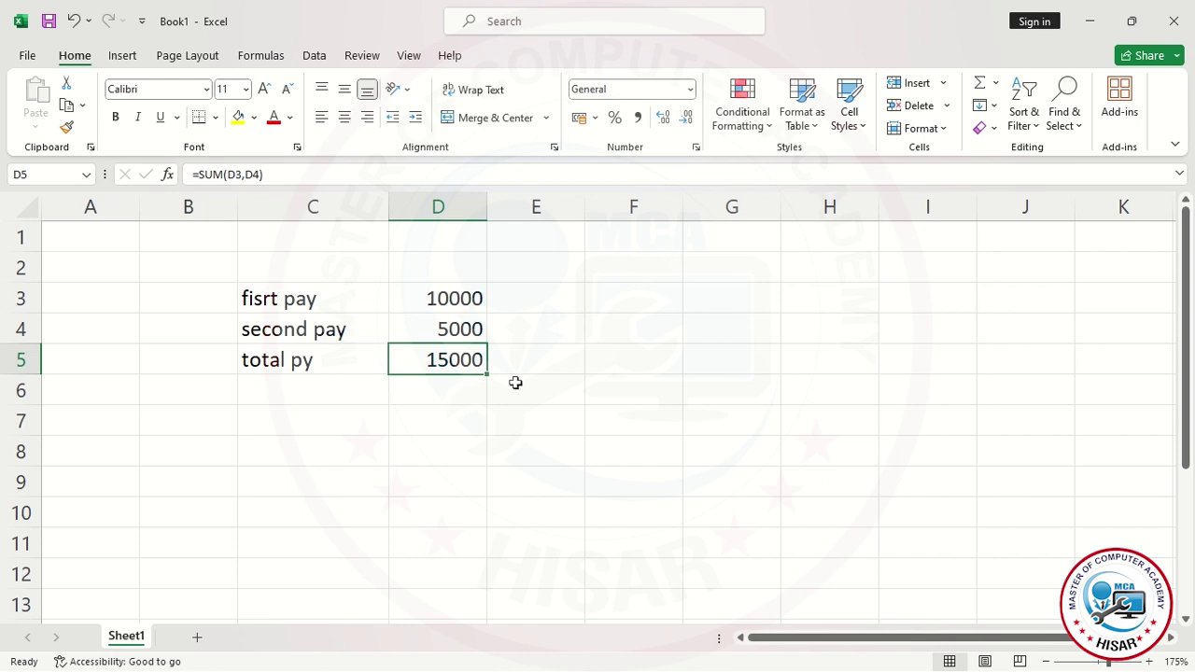
left_click(615, 367)
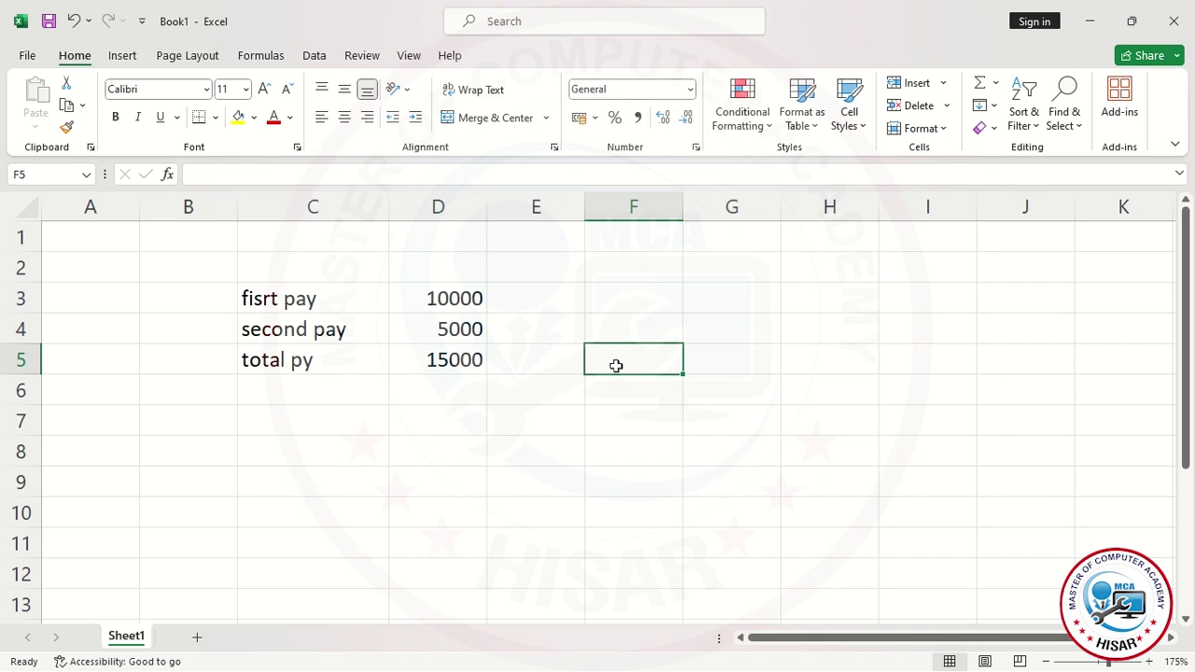
left_click(632, 318)
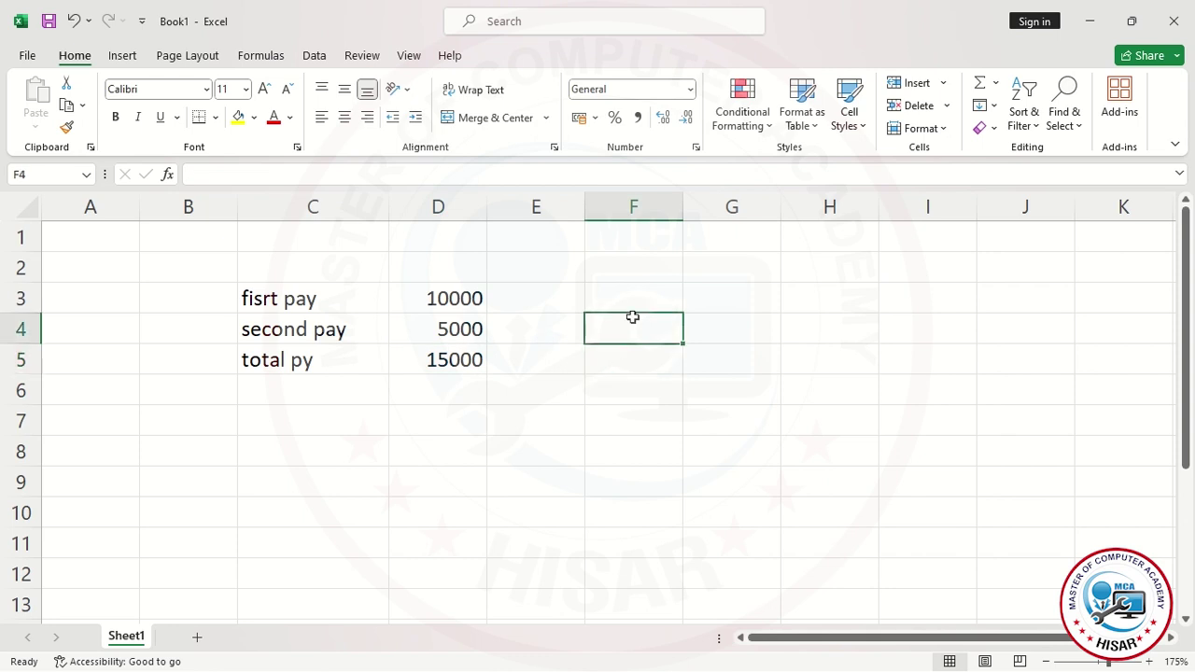
left_click(669, 365)
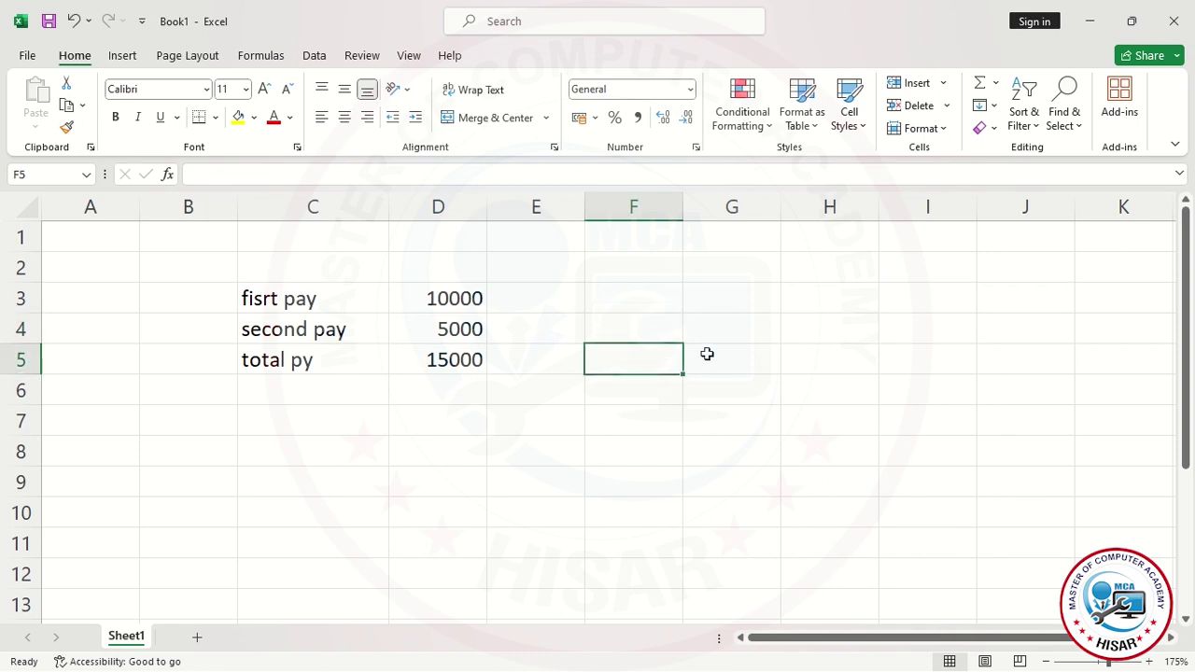
- Enter the label "Ret." in G5 and its amount 6000 in H5
left_click(706, 353)
type("retur")
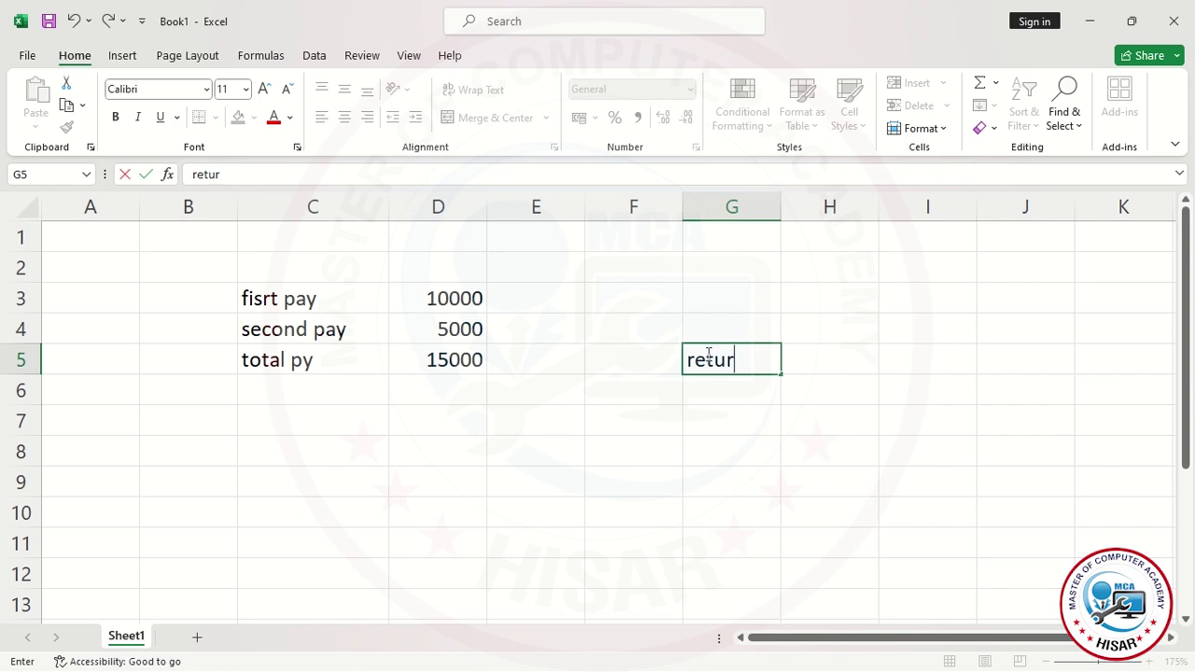
key("BackSpace")
key("BackSpace")
key("BackSpace")
key("BackSpace")
key("BackSpace")
type("Ret.")
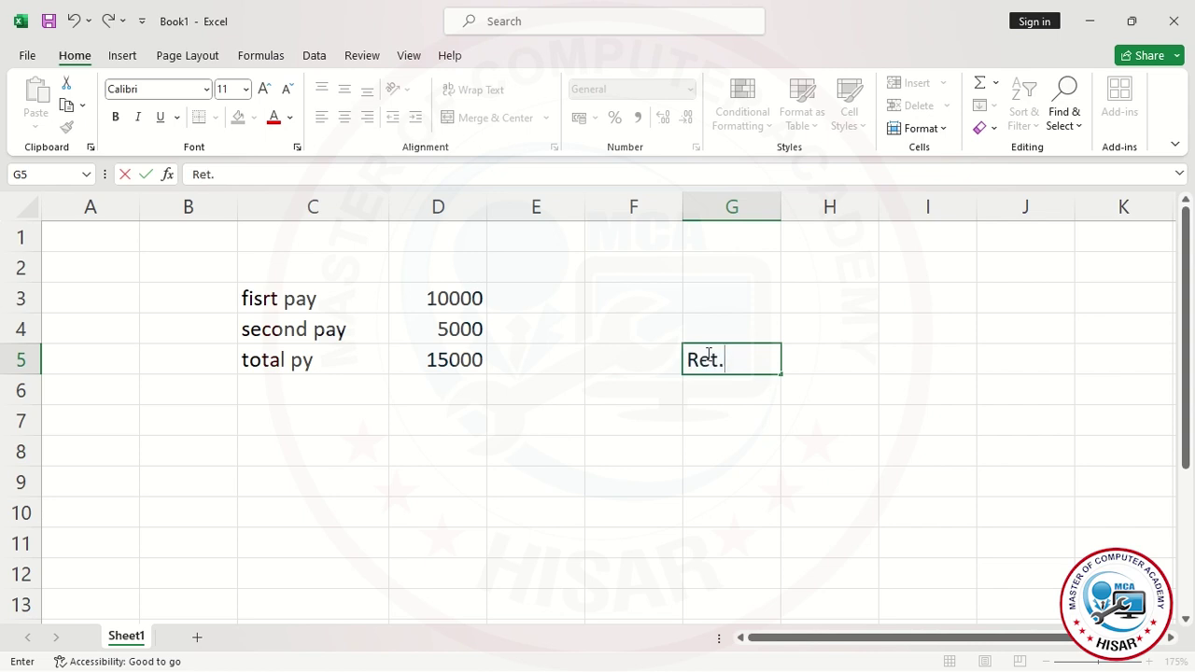
key("Tab")
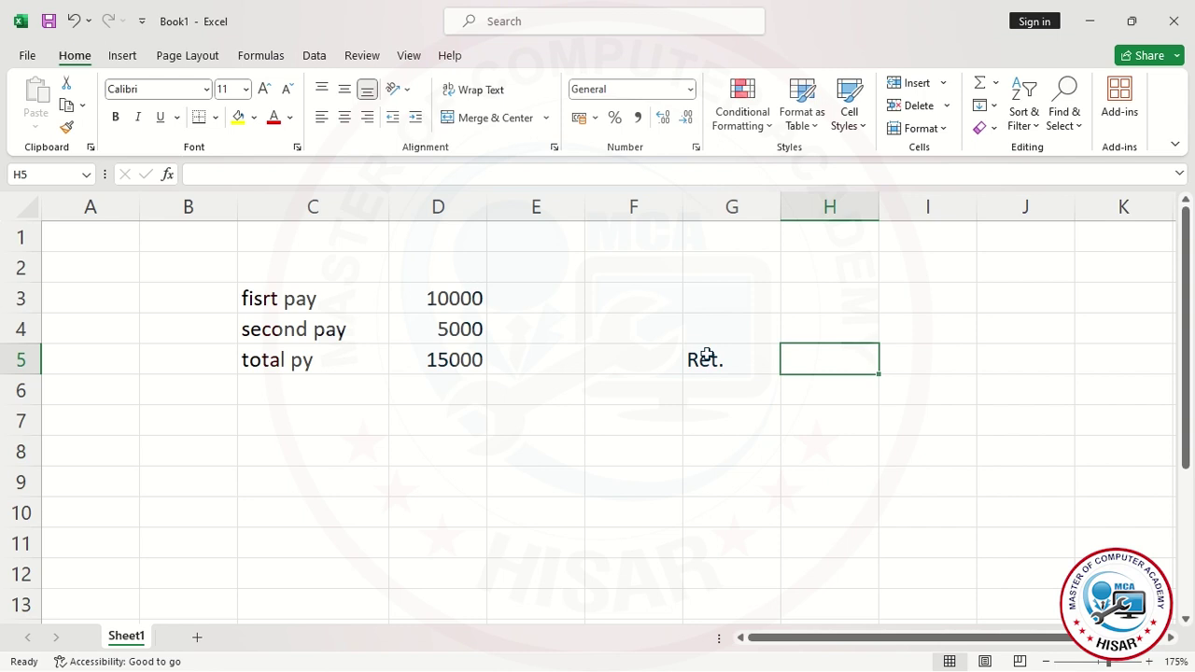
type("6000")
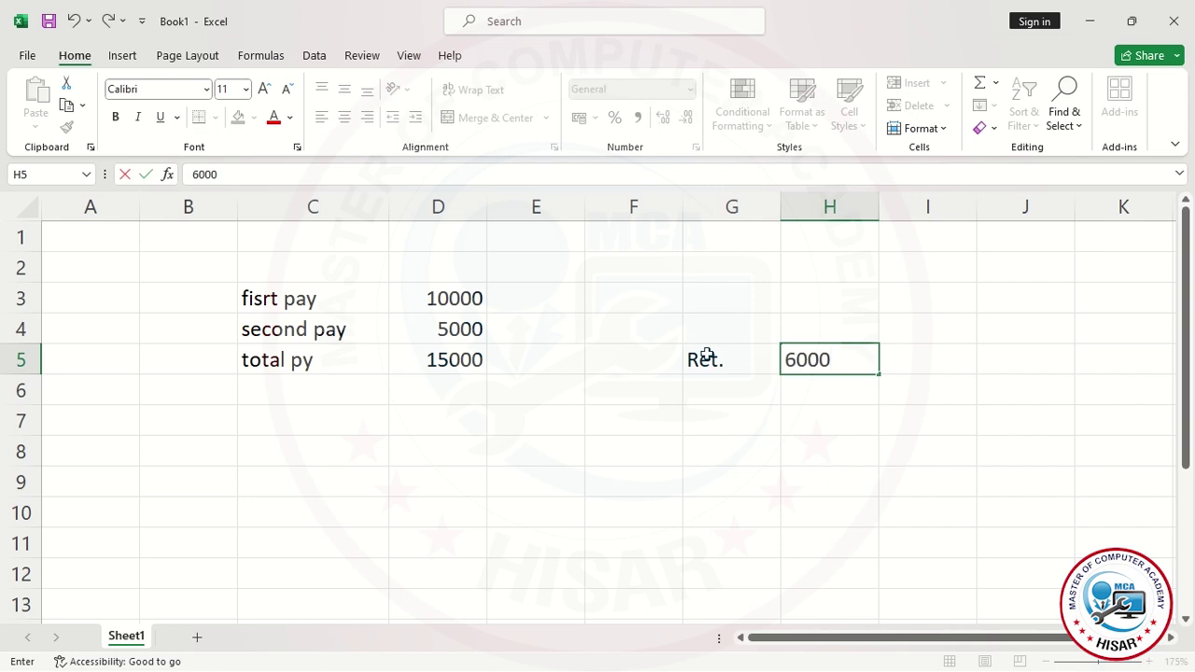
key("Return")
key("Return")
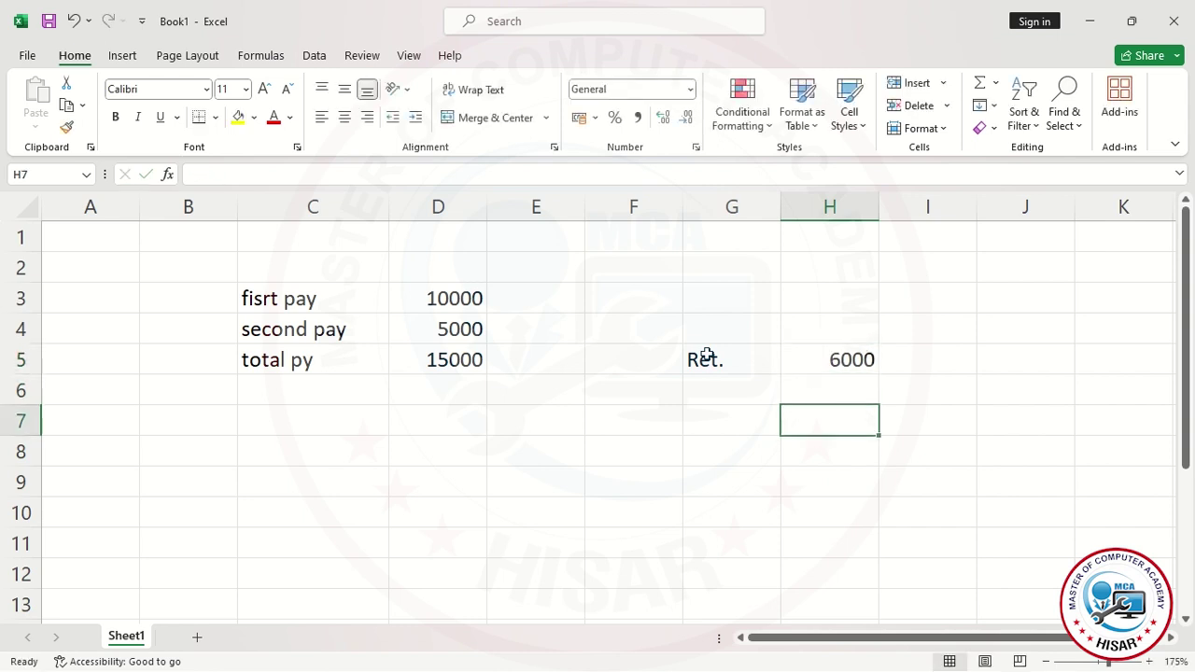
- Enter the label "balance" in G6, below "Ret."
key("Up")
key("Left")
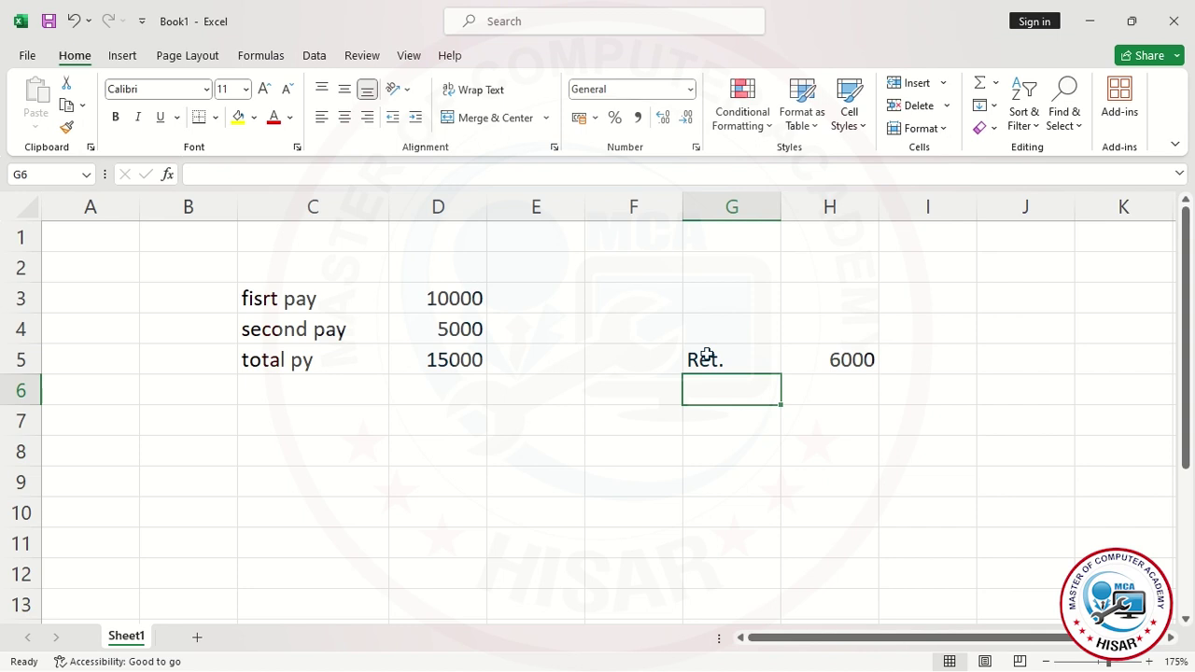
type("balance")
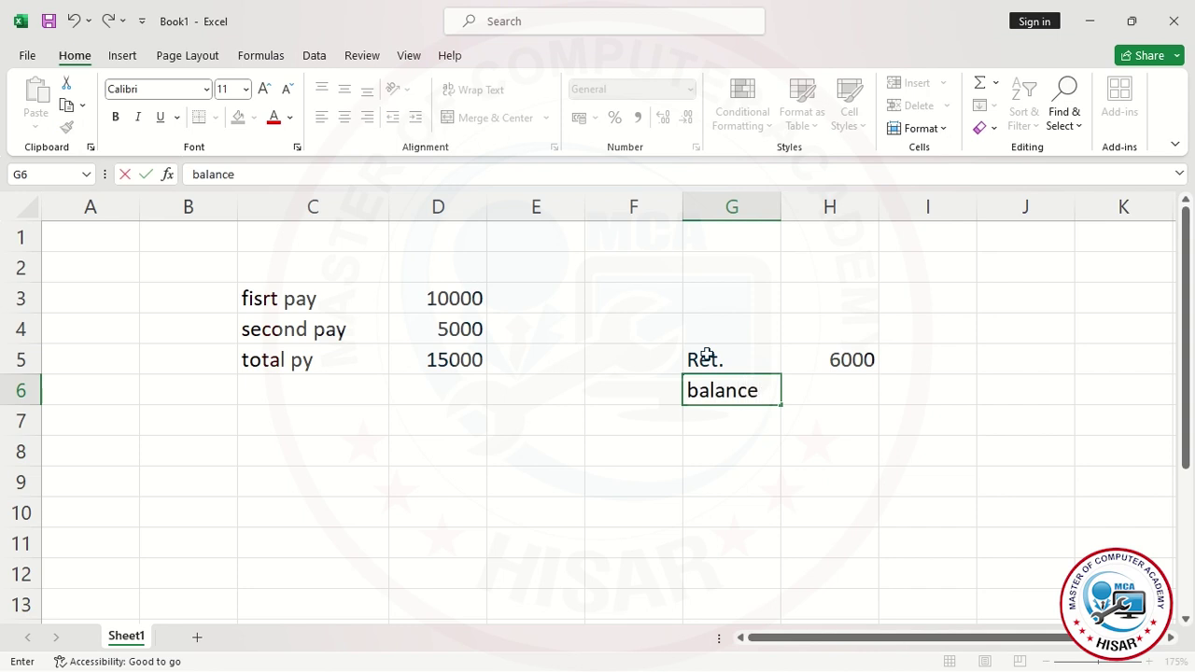
- Calculate the balance in H6 by subtracting the return amount from the payment total with =D5-H5
left_click(850, 386)
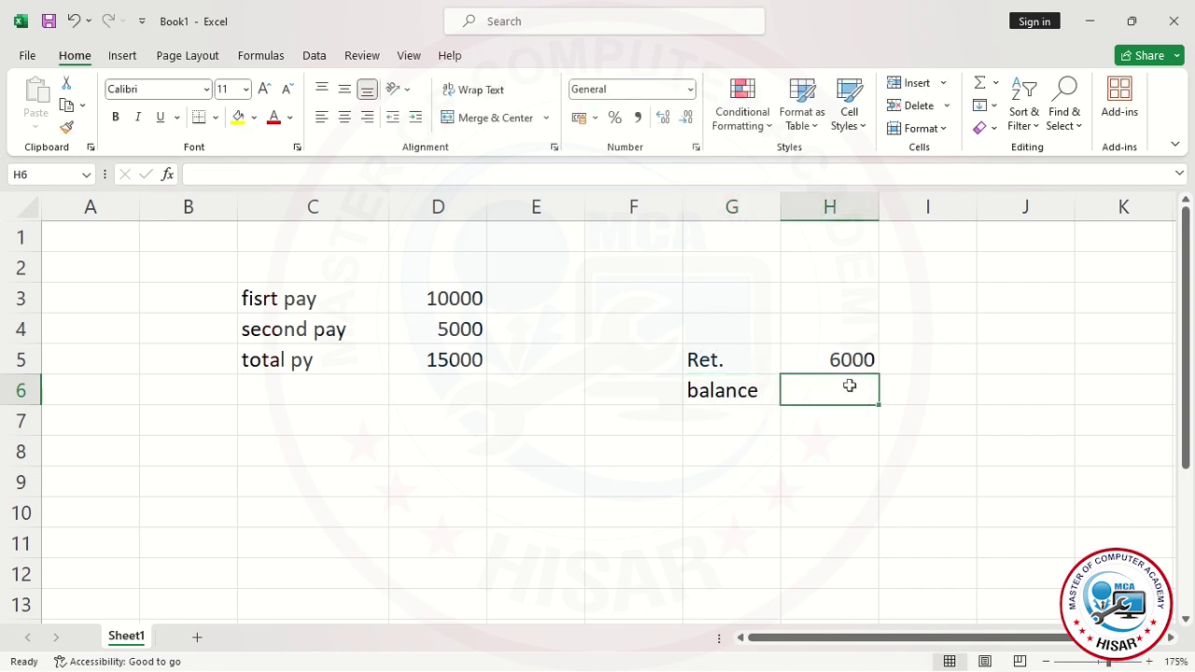
type("=")
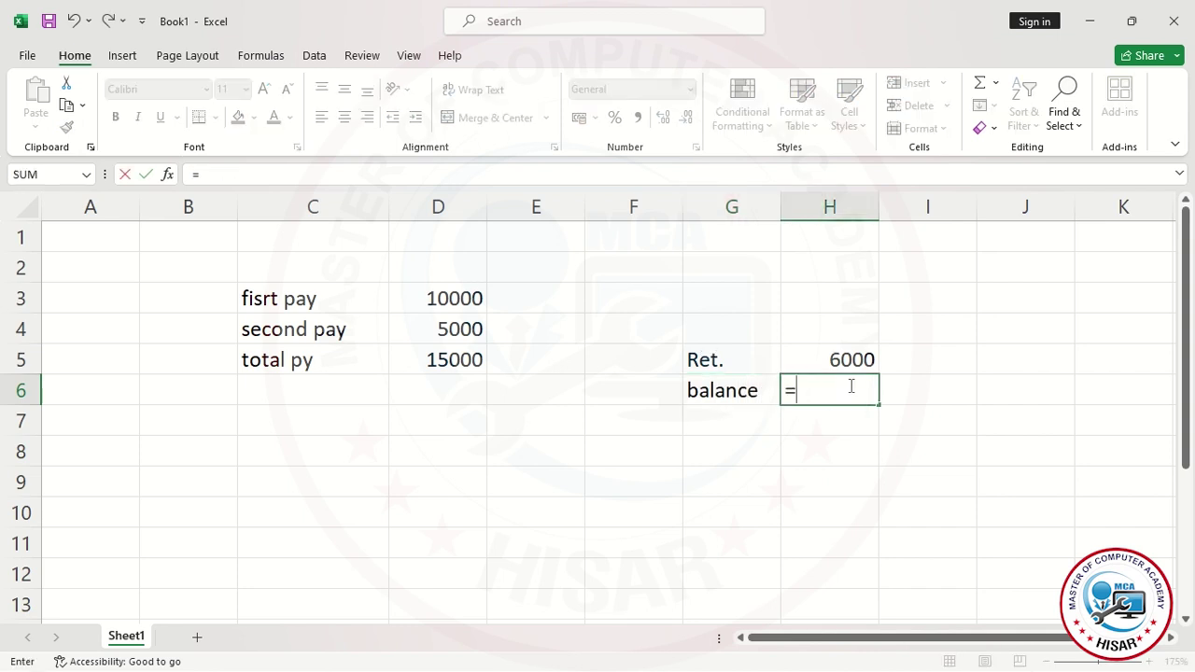
left_click(476, 360)
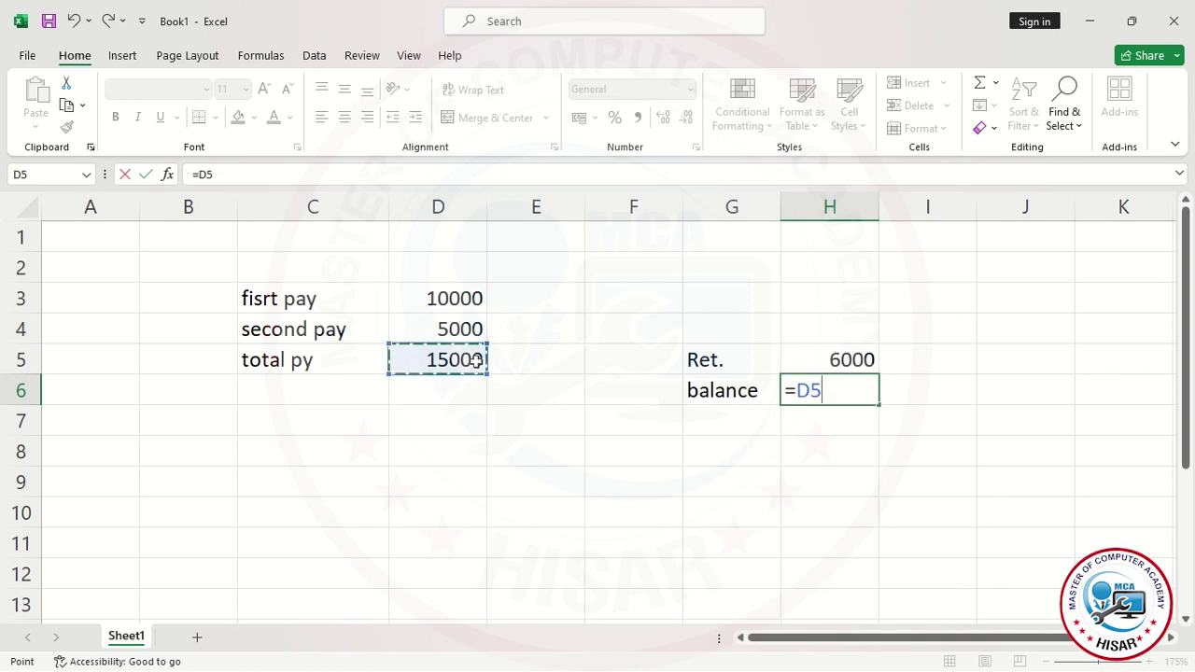
type("-")
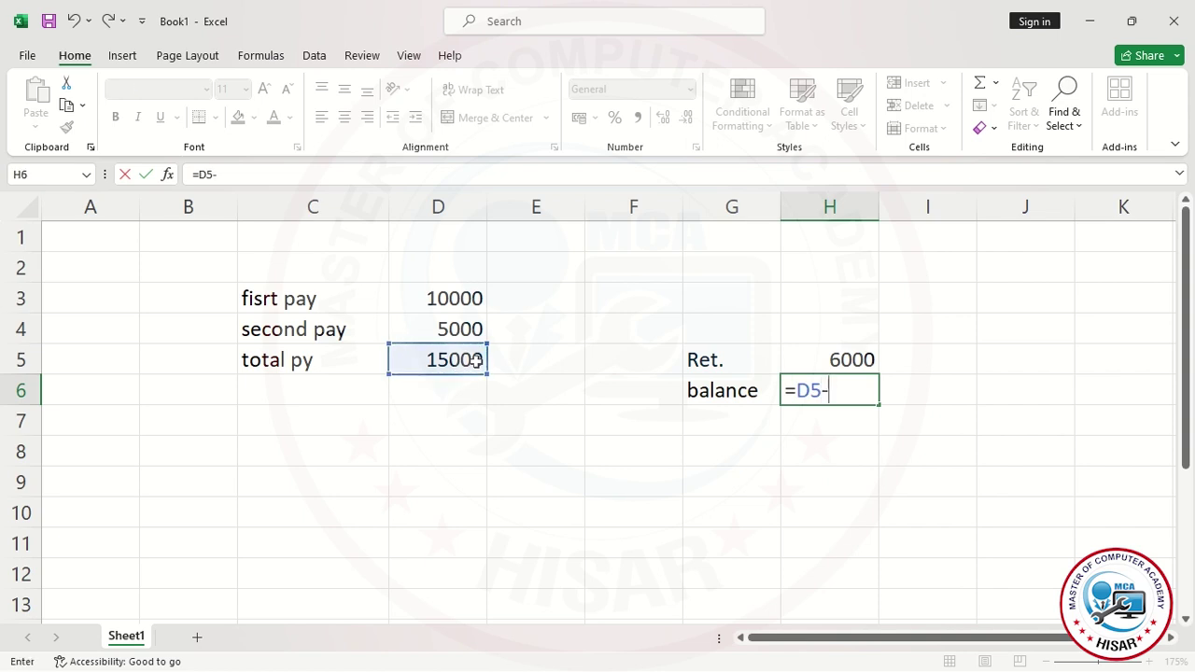
left_click(841, 355)
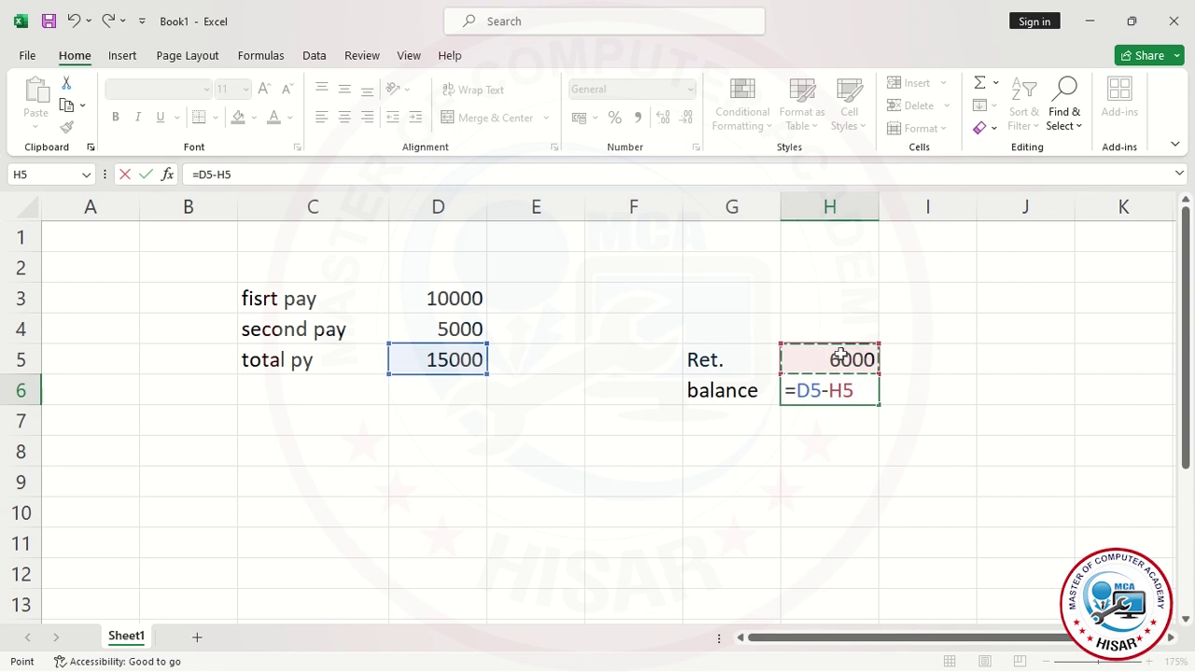
key("Return")
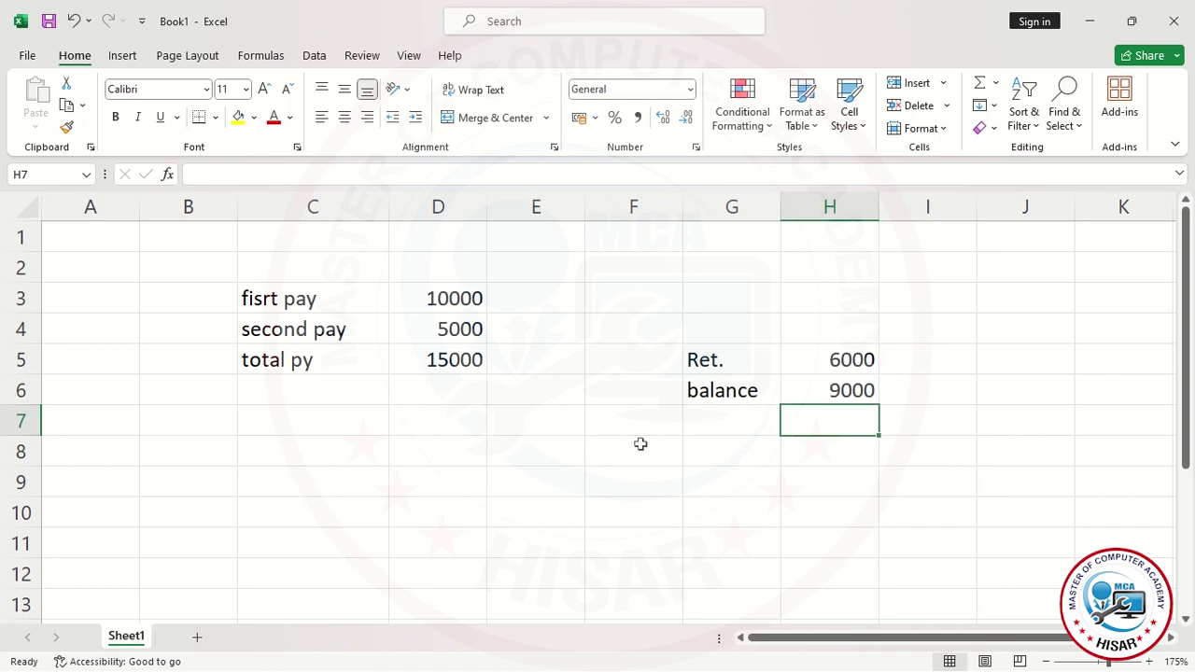
- Clear the whole payment example from the range B2:J8
left_click(339, 441)
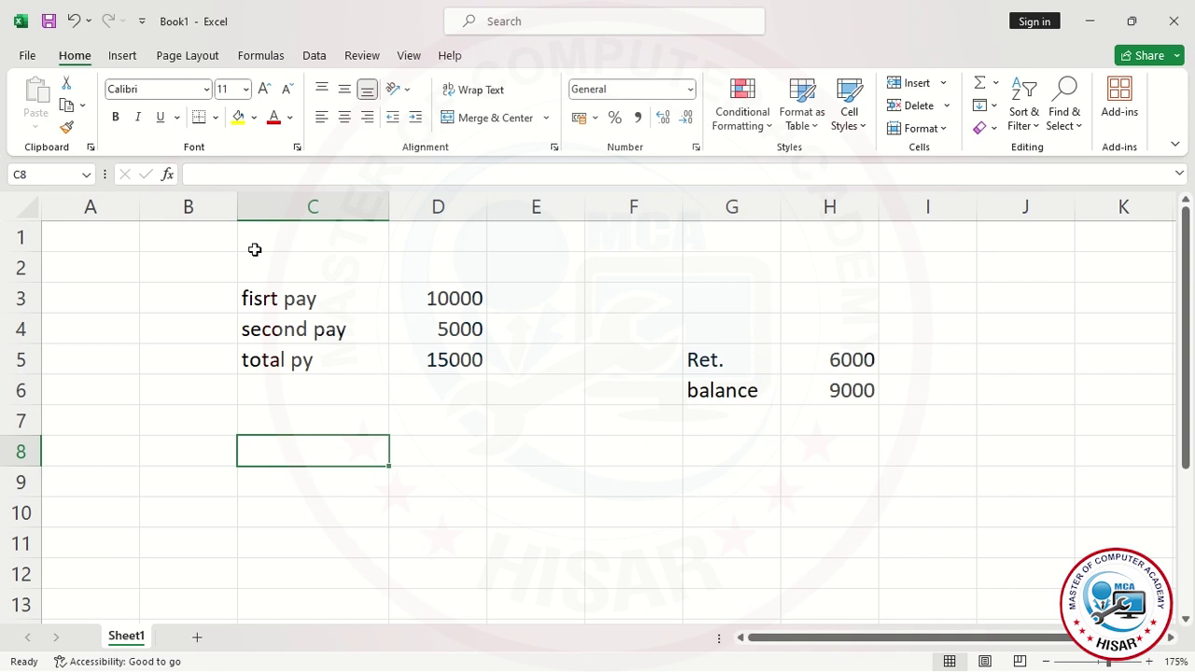
left_click_drag(216, 266, 996, 439)
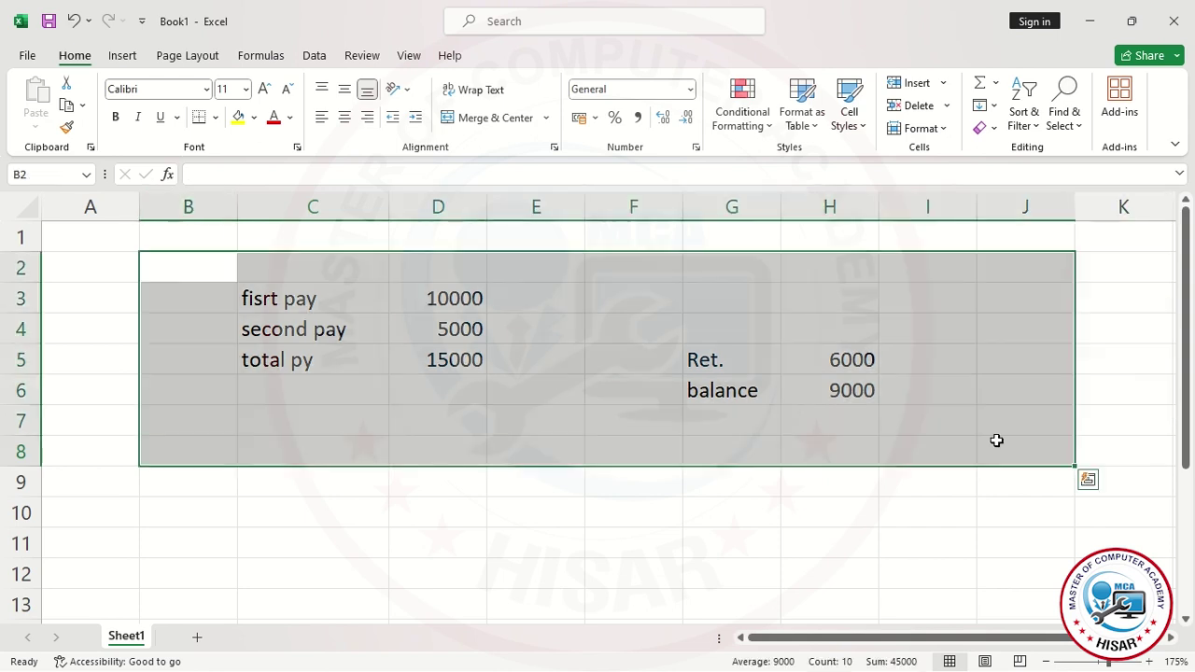
key("Delete")
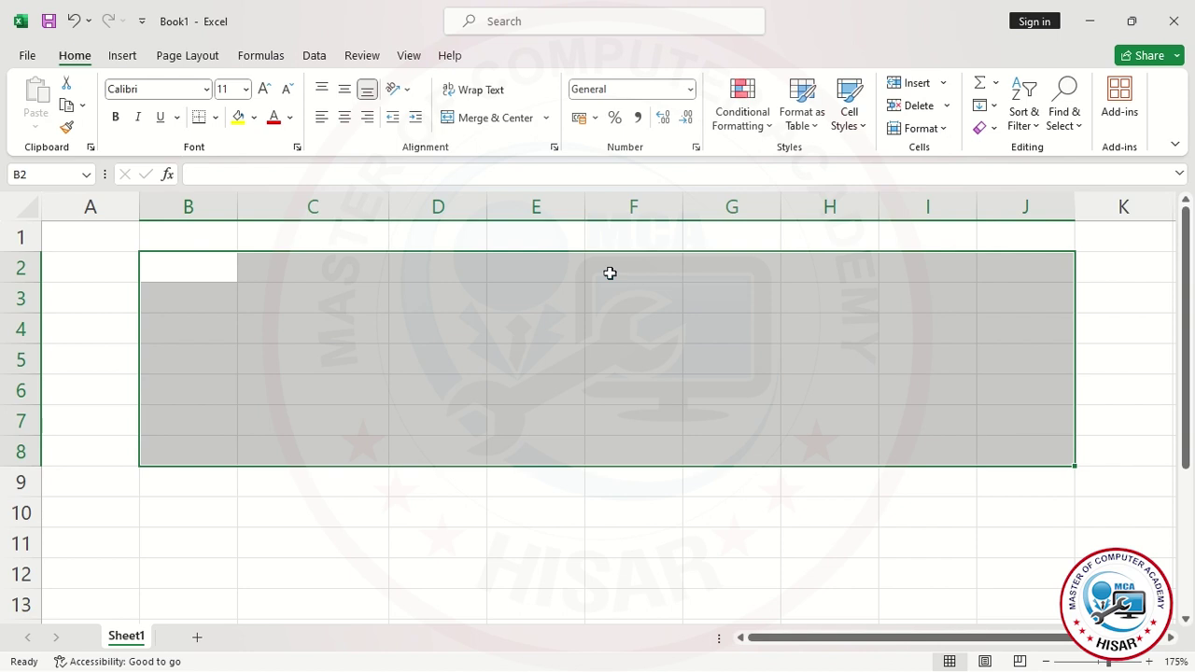
left_click(557, 258)
left_click(306, 298)
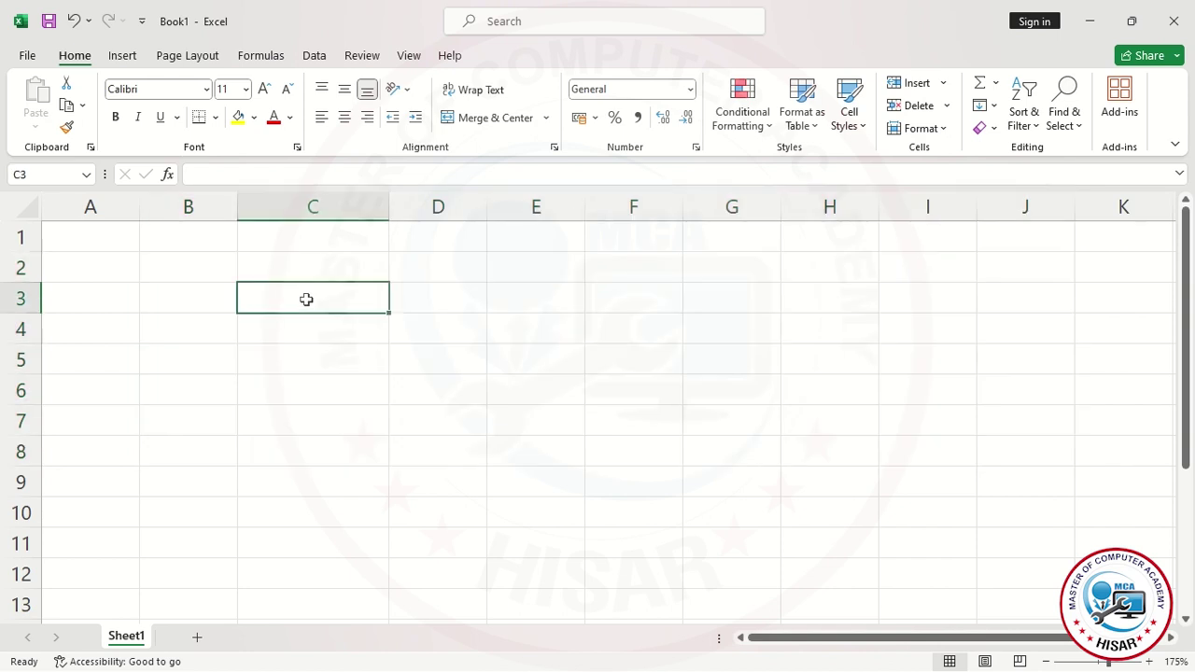
- Enter the numbers 45, 67, 87, 56, 45, 45 and 67 down the cells D2:D8
left_click(401, 271)
type("45")
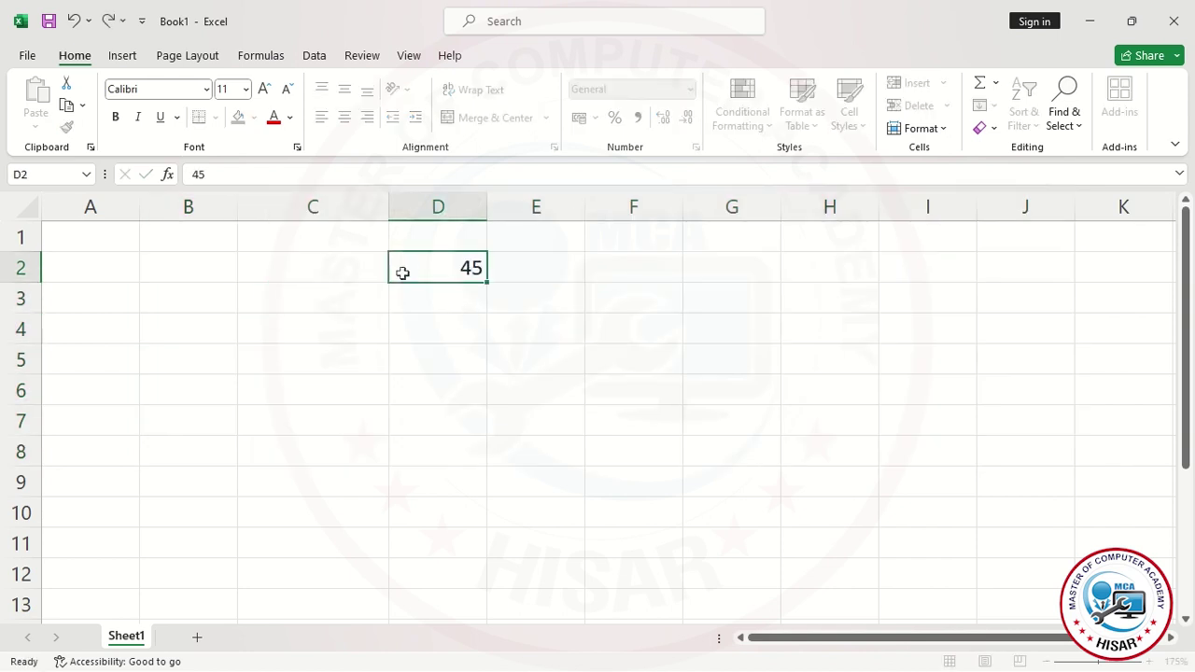
key("Return")
type("67")
key("Return")
type("87")
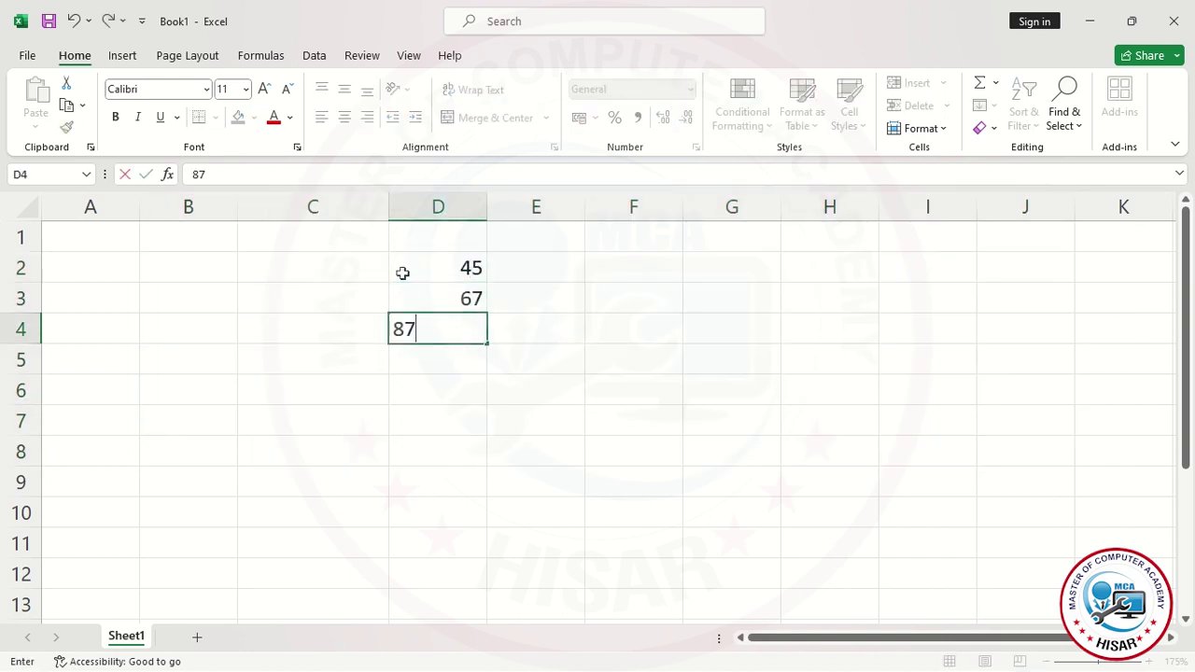
key("Return")
type("56")
key("Return")
type("45")
key("Return")
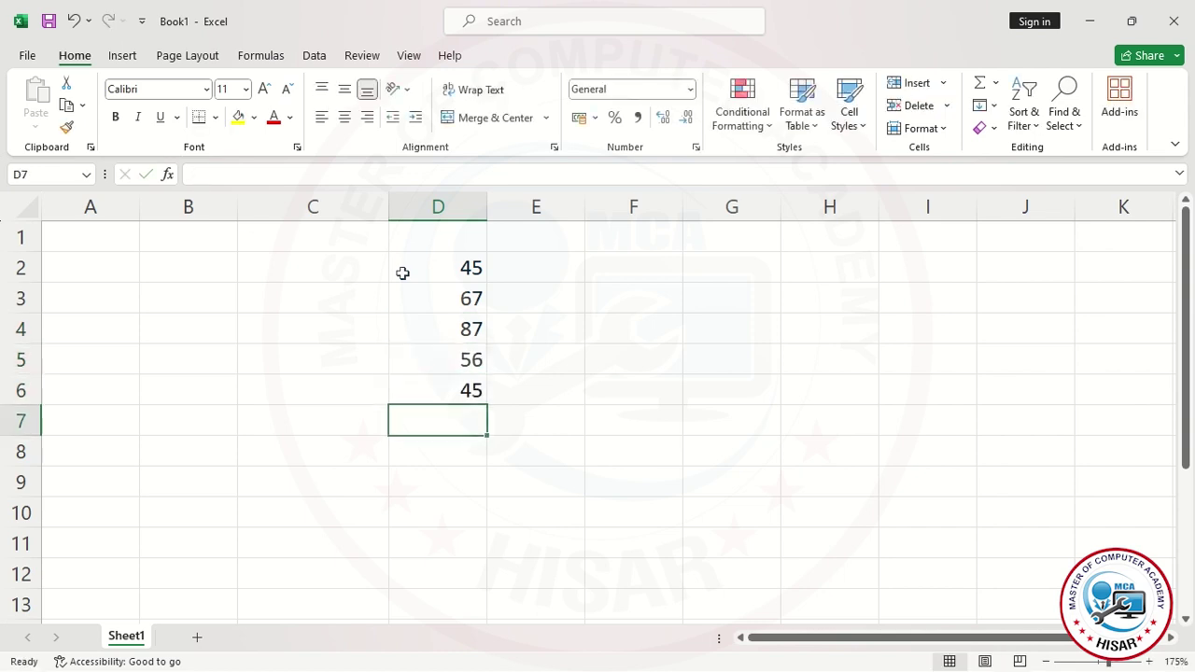
type("45")
key("Return")
type("67")
key("Return")
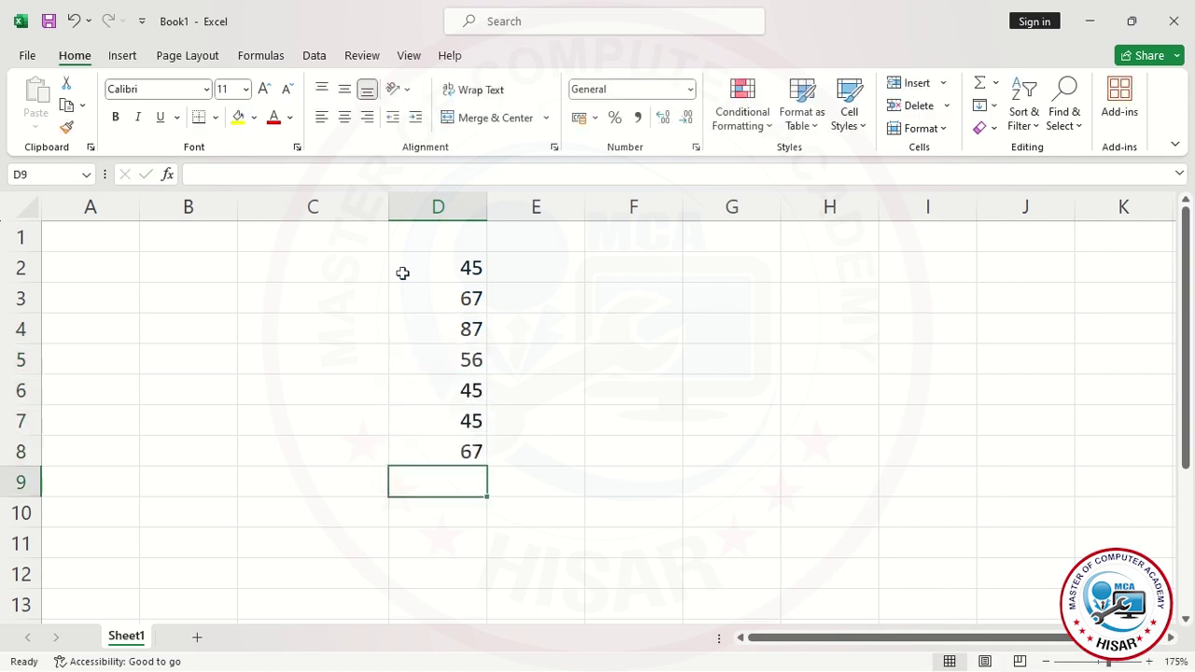
- Total the numbers in D9 with an AutoSum of D2:D8
key("alt+equal")
key("alt+equal")
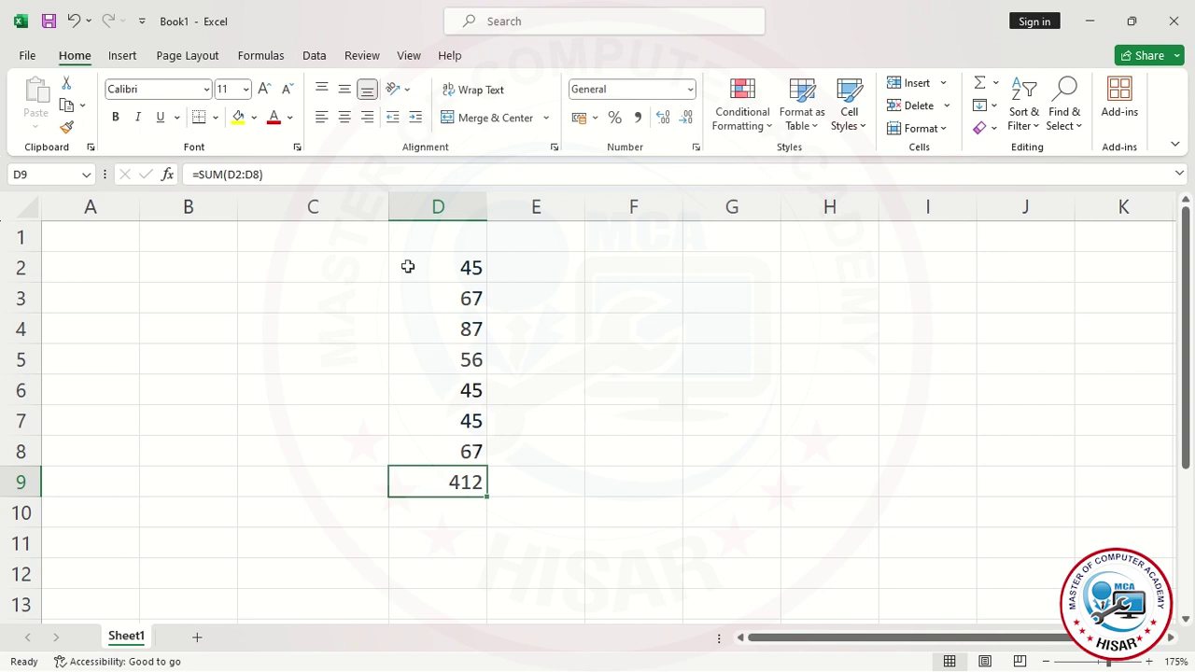
- Clear the number list and its total from D2:D9
left_click_drag(408, 267, 440, 494)
key("Delete")
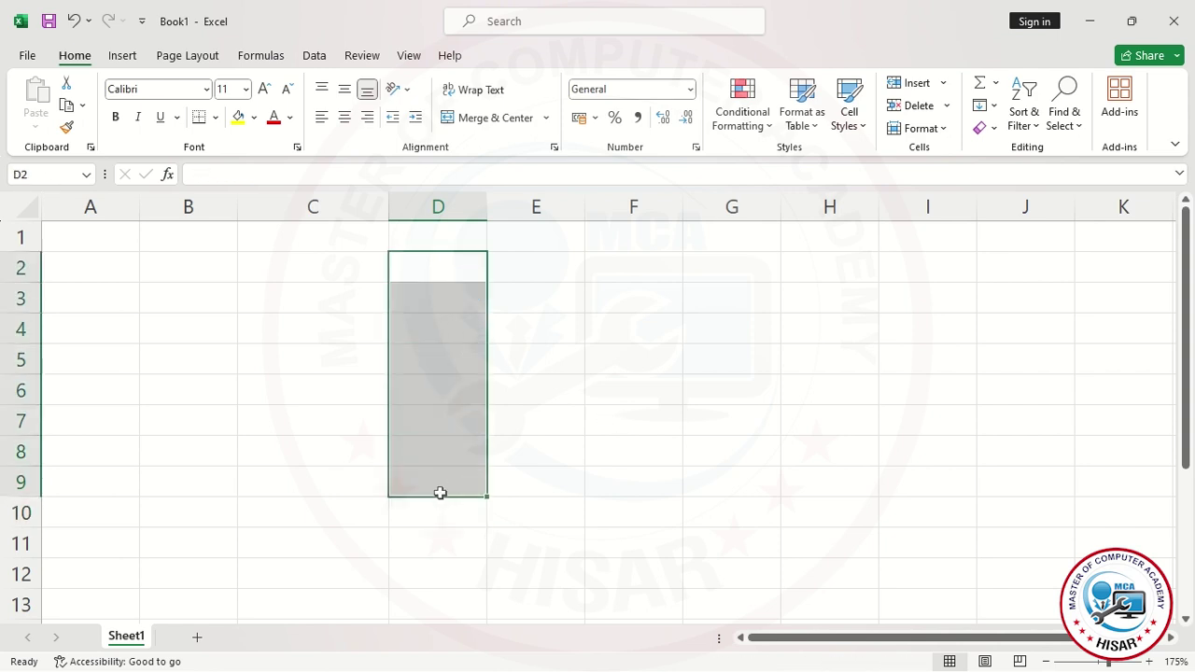
- Enter the column headings "Qty" in D2 and "Price" in E2
left_click(440, 269)
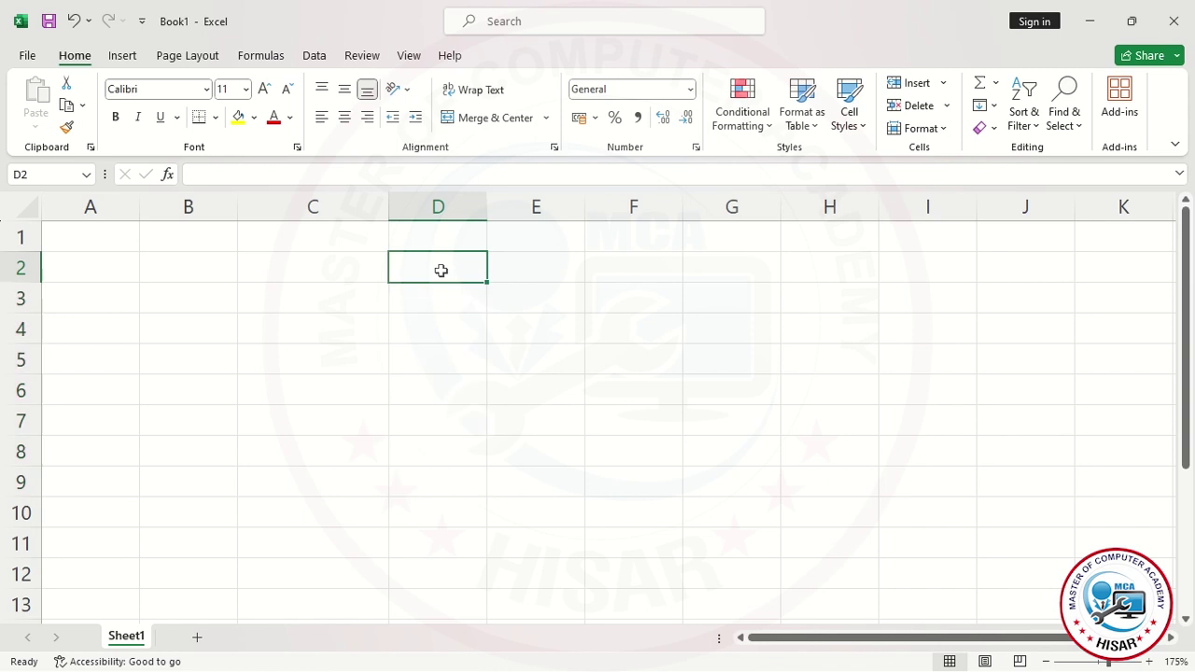
type("Qty")
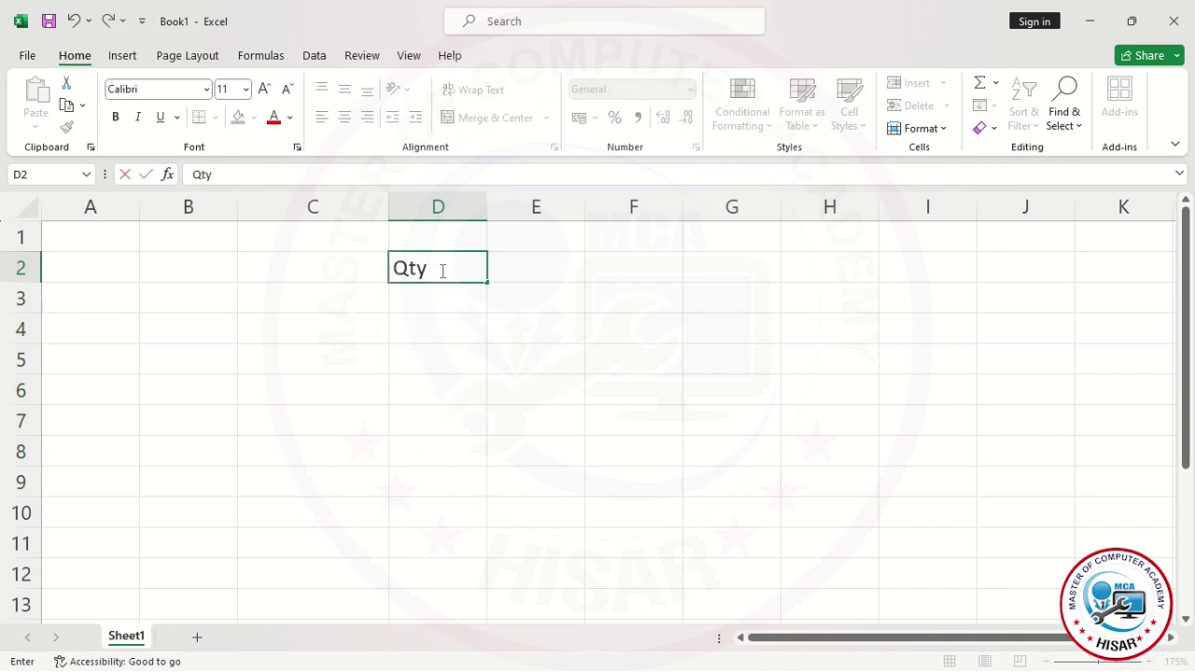
key("Tab")
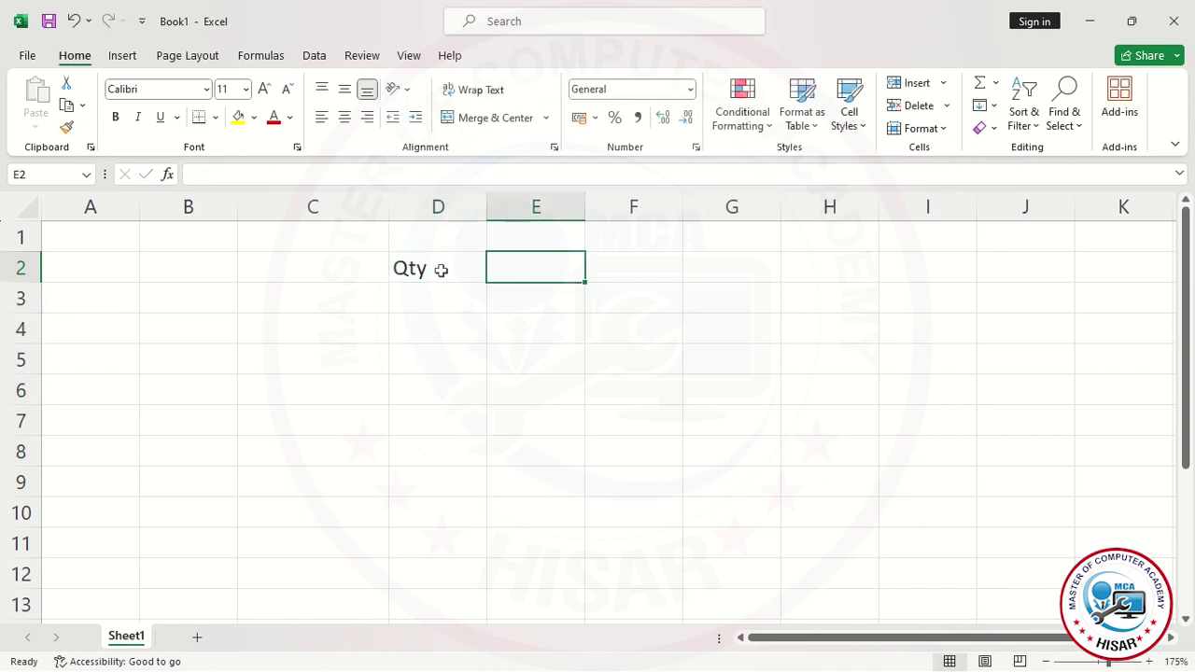
type("Price")
key("Return")
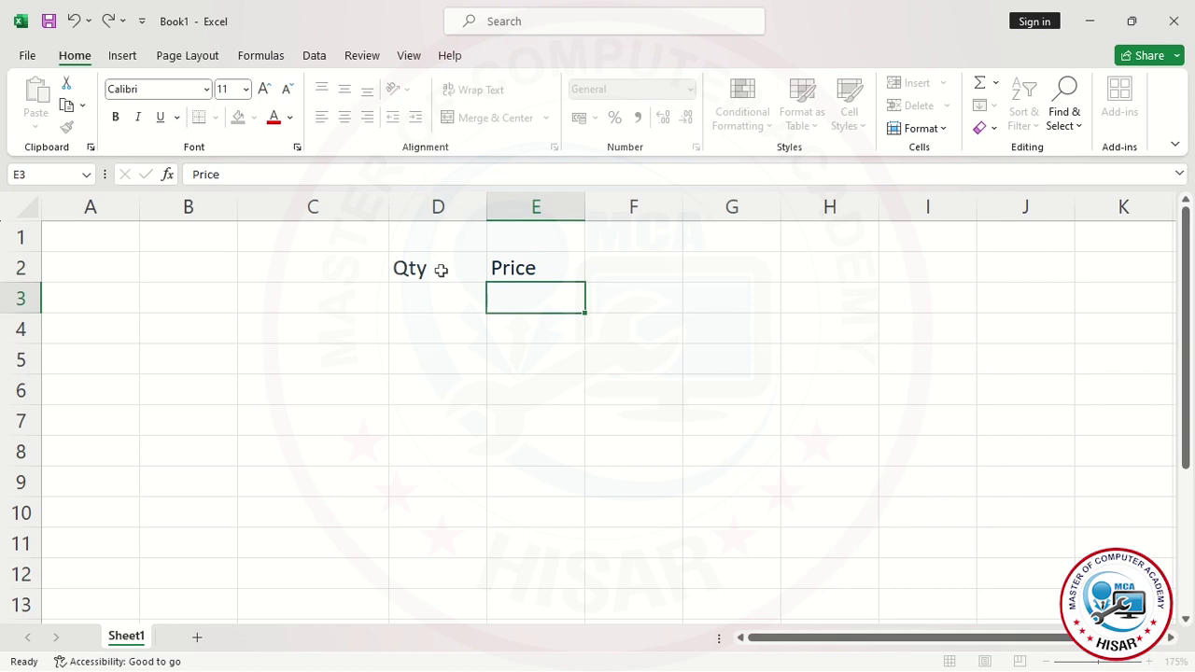
- List the items "apple", "orange" and "mango" in C3:C5
key("Left")
key("Left")
type("app")
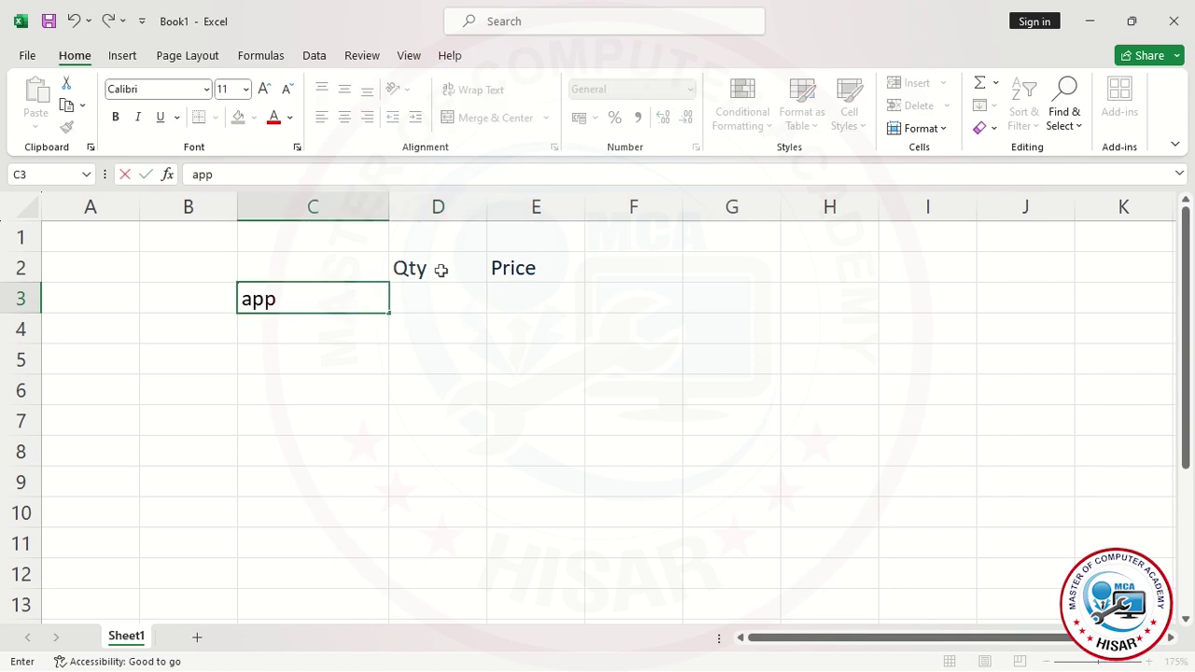
type("le")
key("Return")
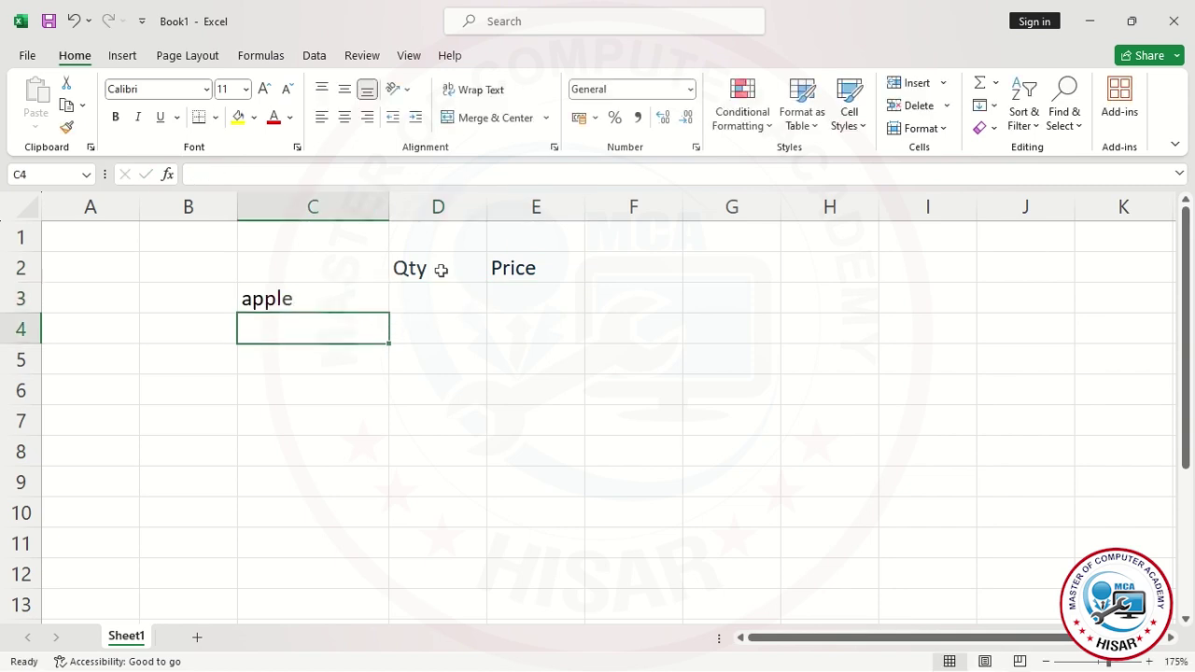
type("orange")
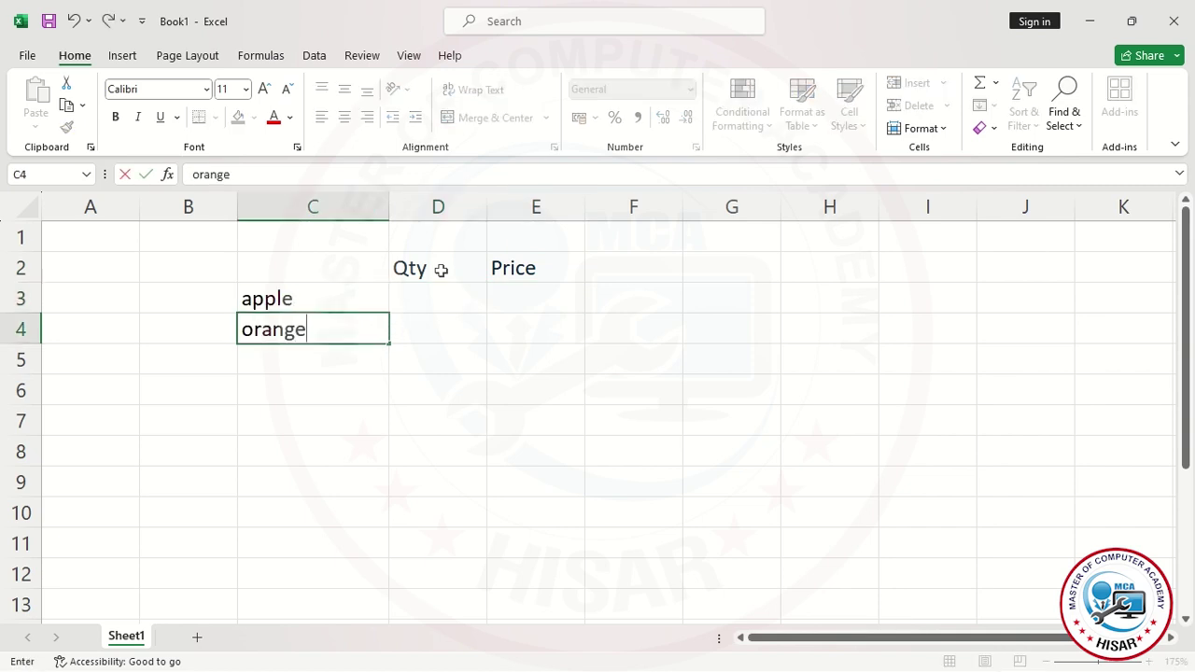
key("Return")
type("mango")
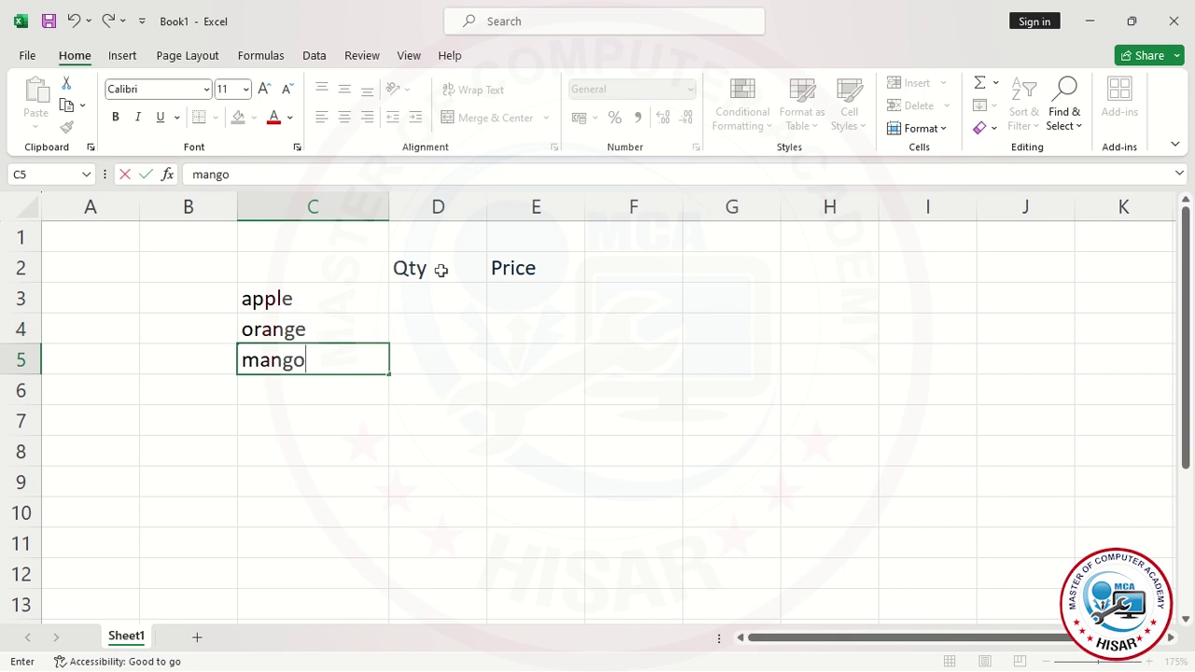
key("Return")
- Enter the quantities 4 for apple, 5 for orange and 6 for mango in D3:D5
key("Up")
key("Up")
key("Up")
key("Right")
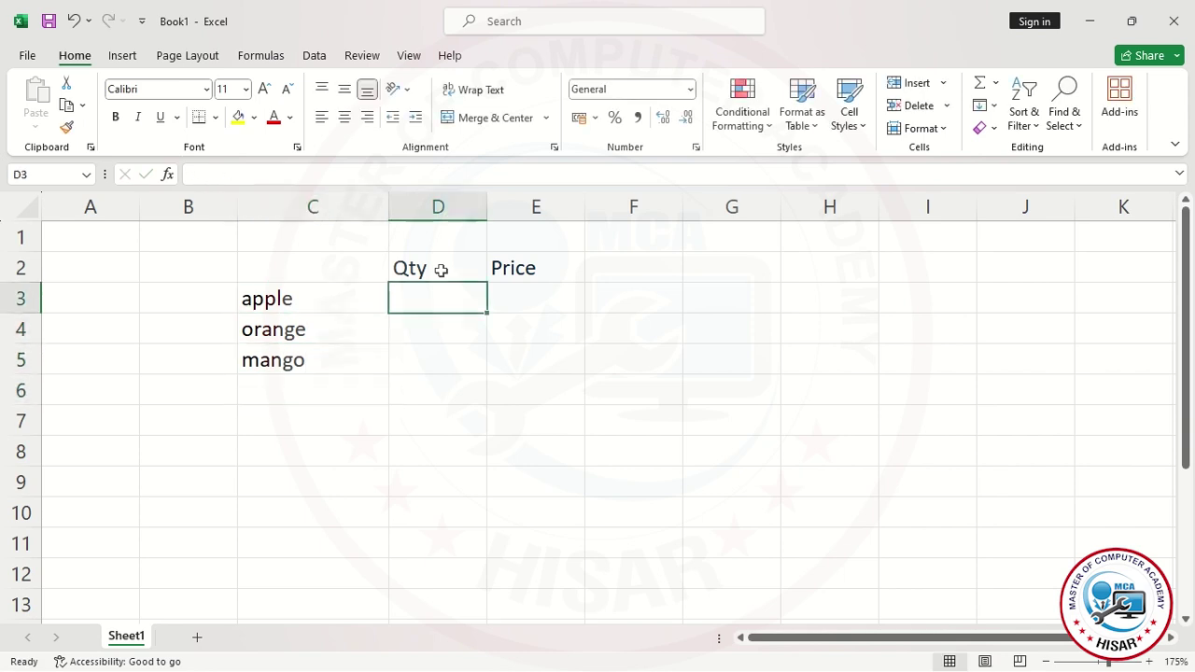
type("4")
key("Return")
type("5")
key("Return")
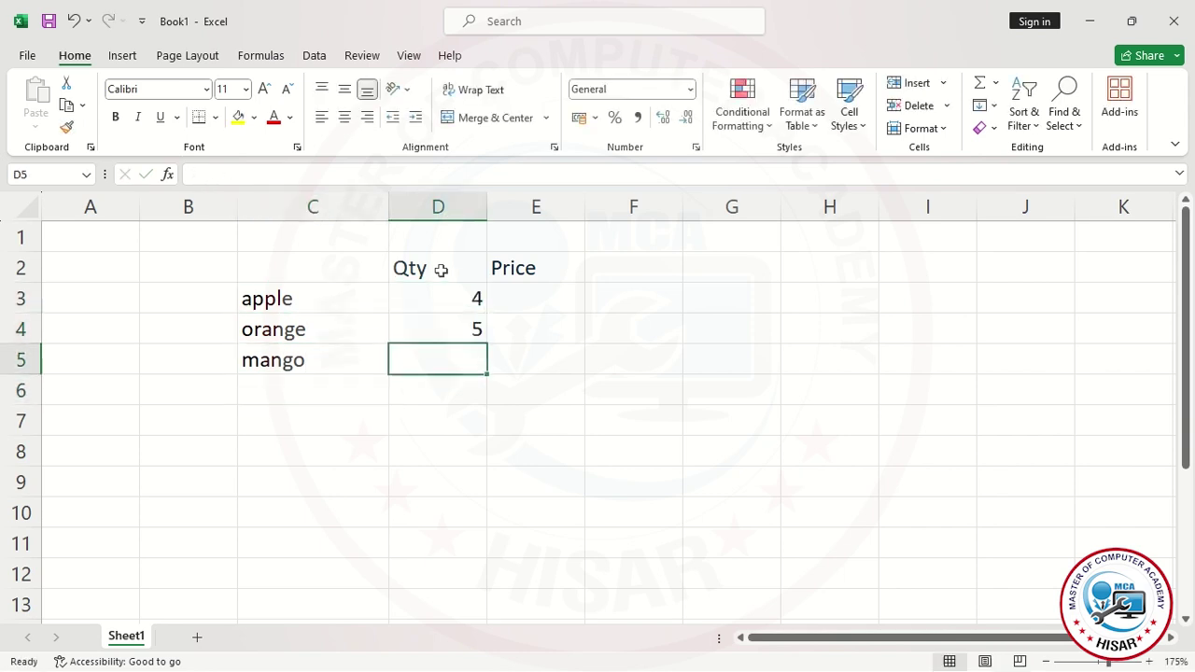
type("6")
key("Tab")
- Enter a price of 50 for each of the three fruits in E3:E5
key("Up")
key("Up")
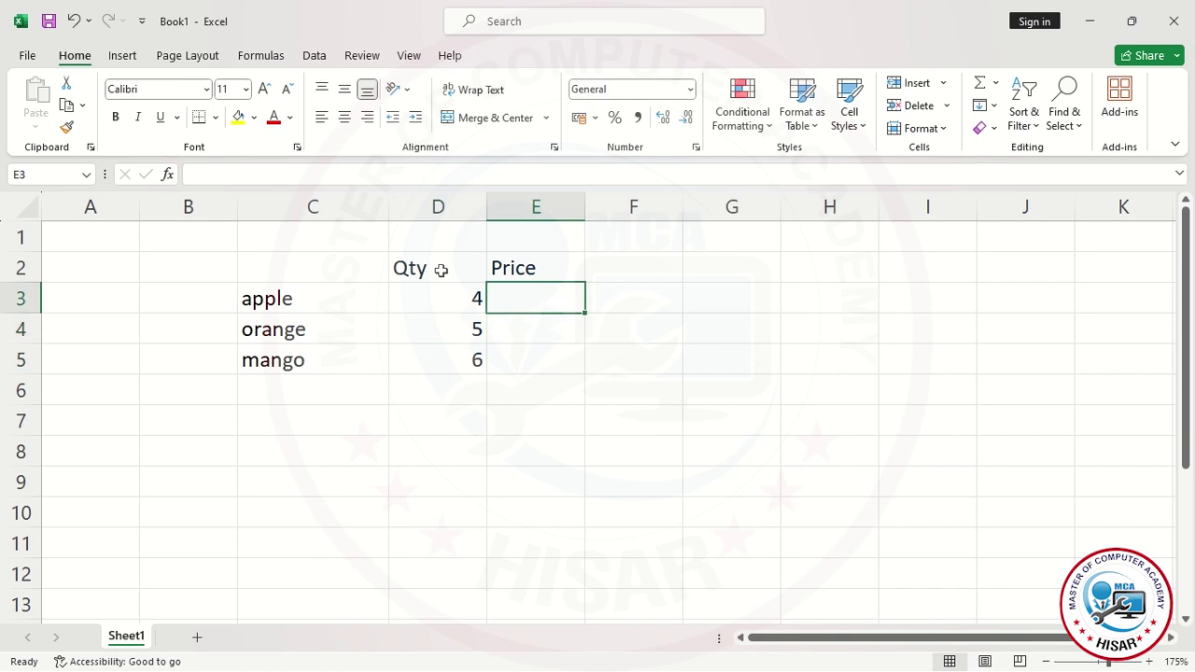
type("59")
key("BackSpace")
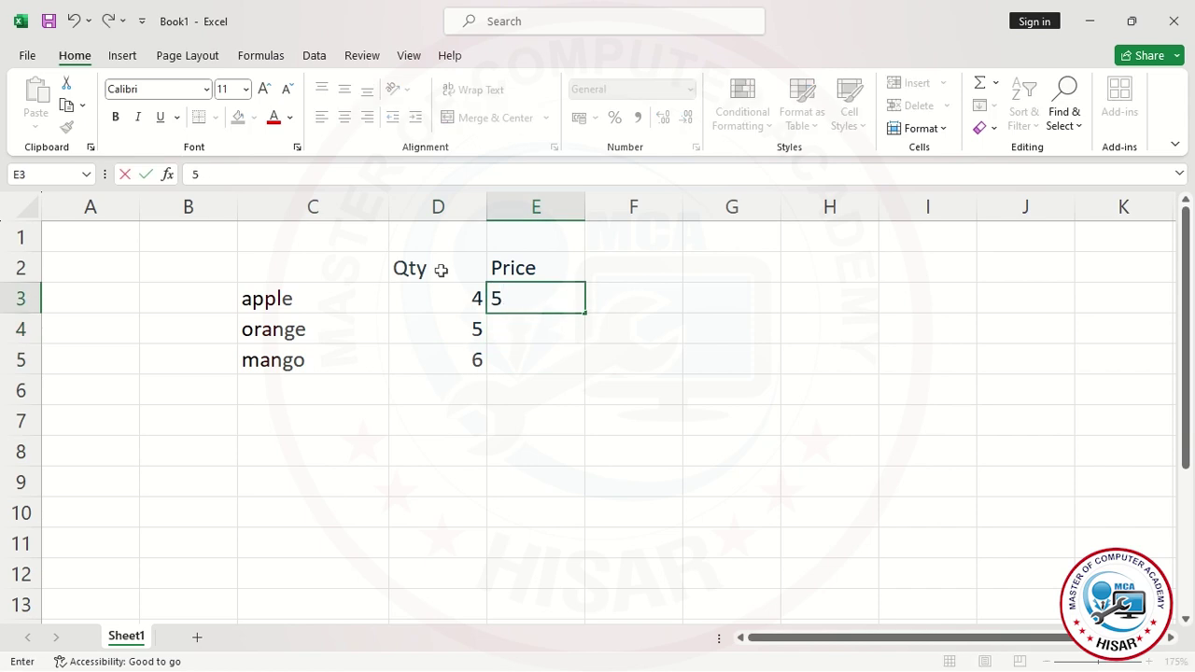
type("0")
key("Return")
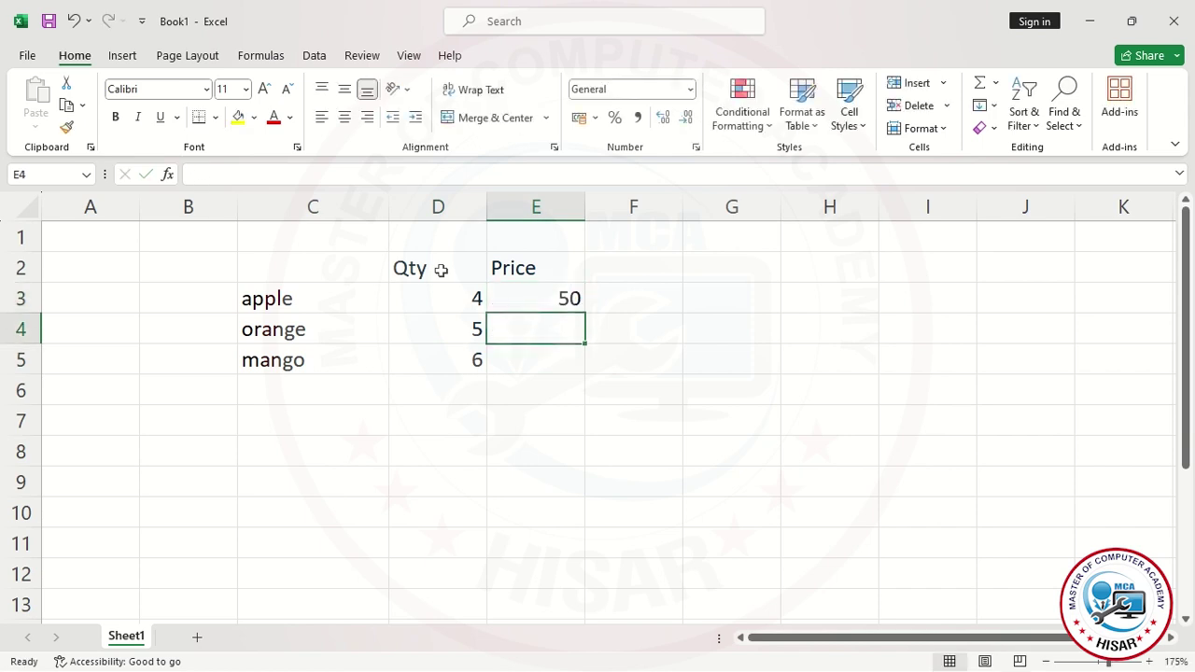
type("50")
key("Return")
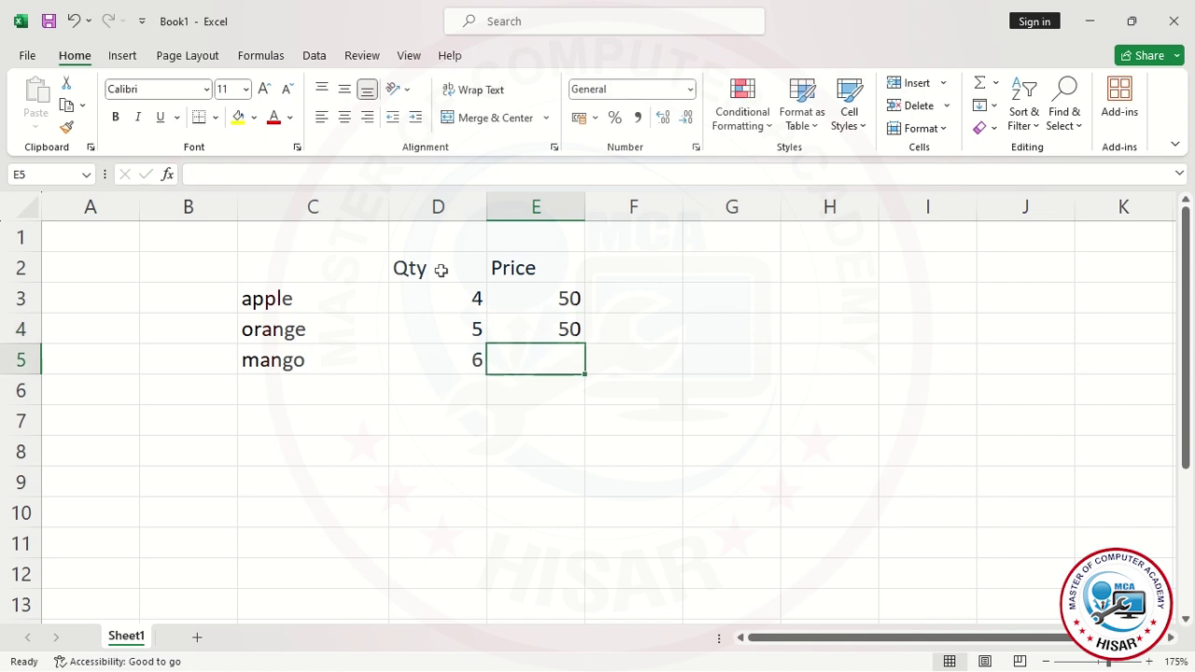
type("50")
key("Up")
- Add the column heading "total am" in F2, beside the Price heading
key("Up")
key("Up")
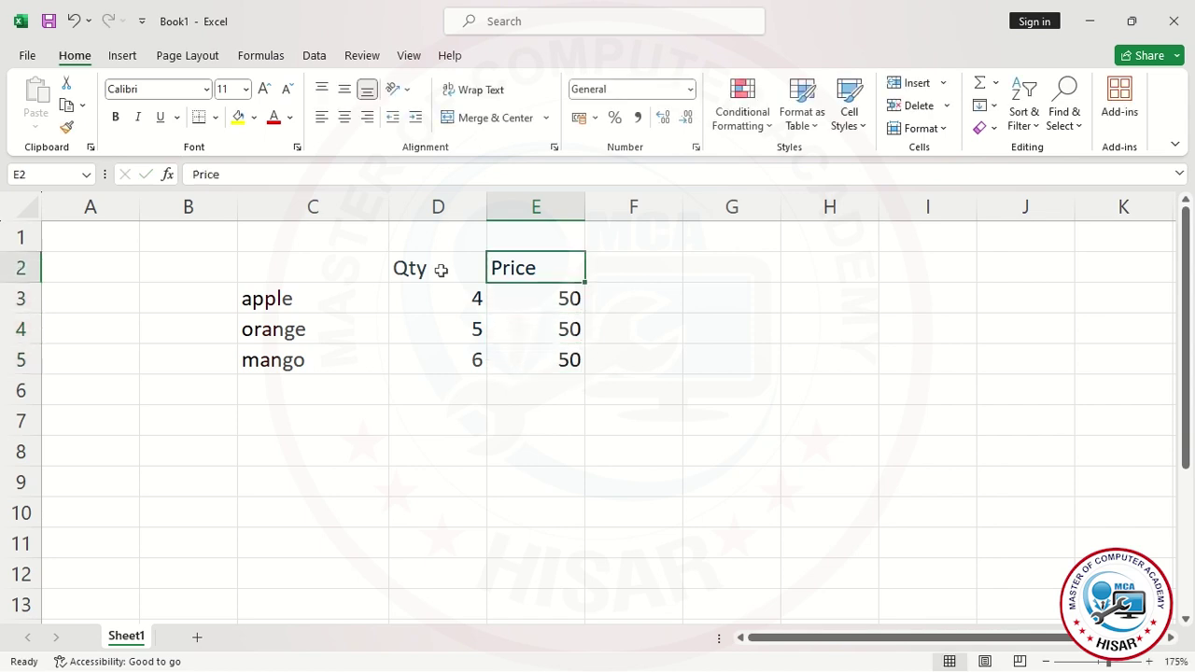
key("Right")
key("Down")
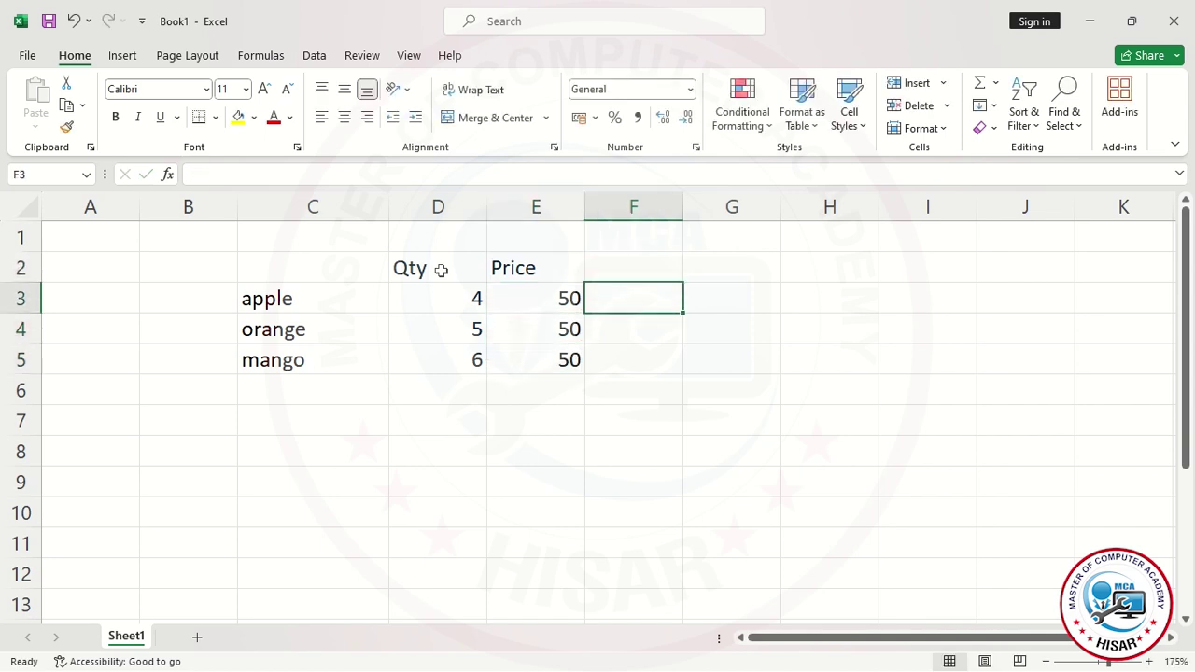
key("Up")
type("total a")
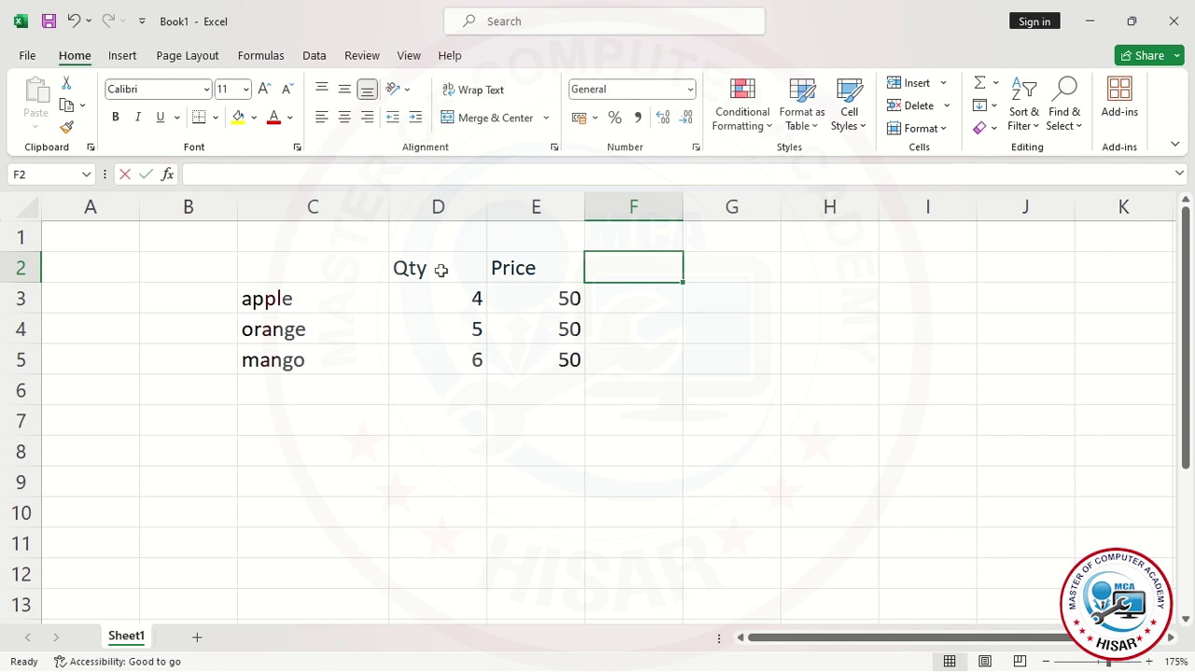
type("mony")
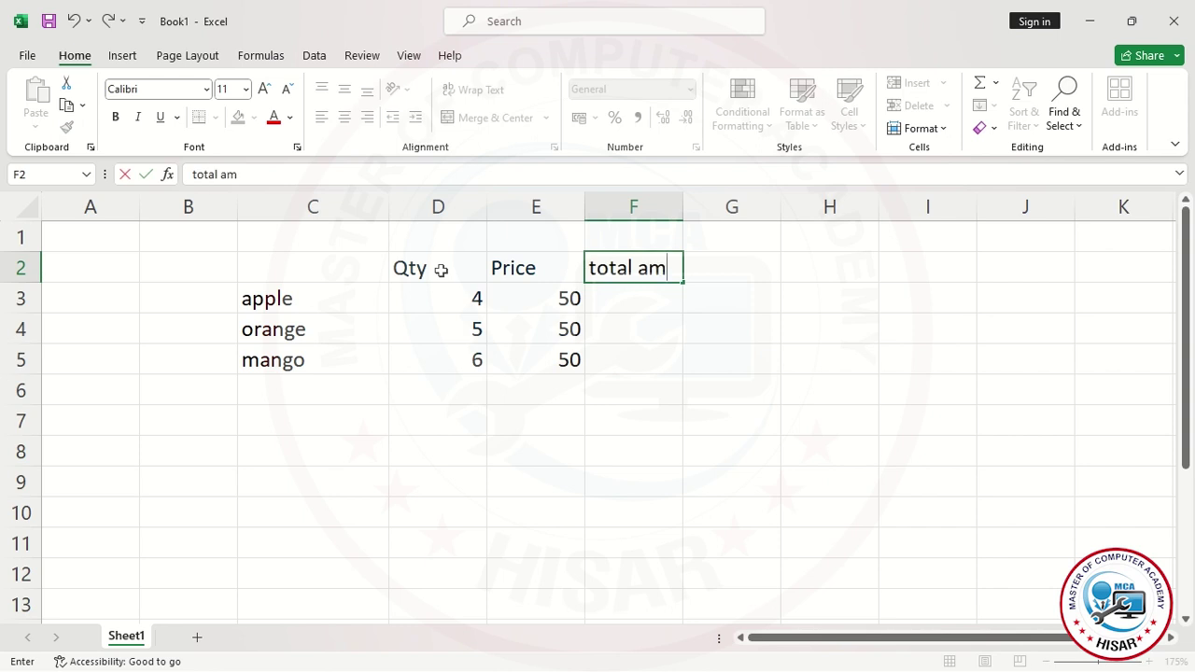
key("BackSpace")
key("BackSpace")
key("BackSpace")
key("Return")
key("Return")
key("Up")
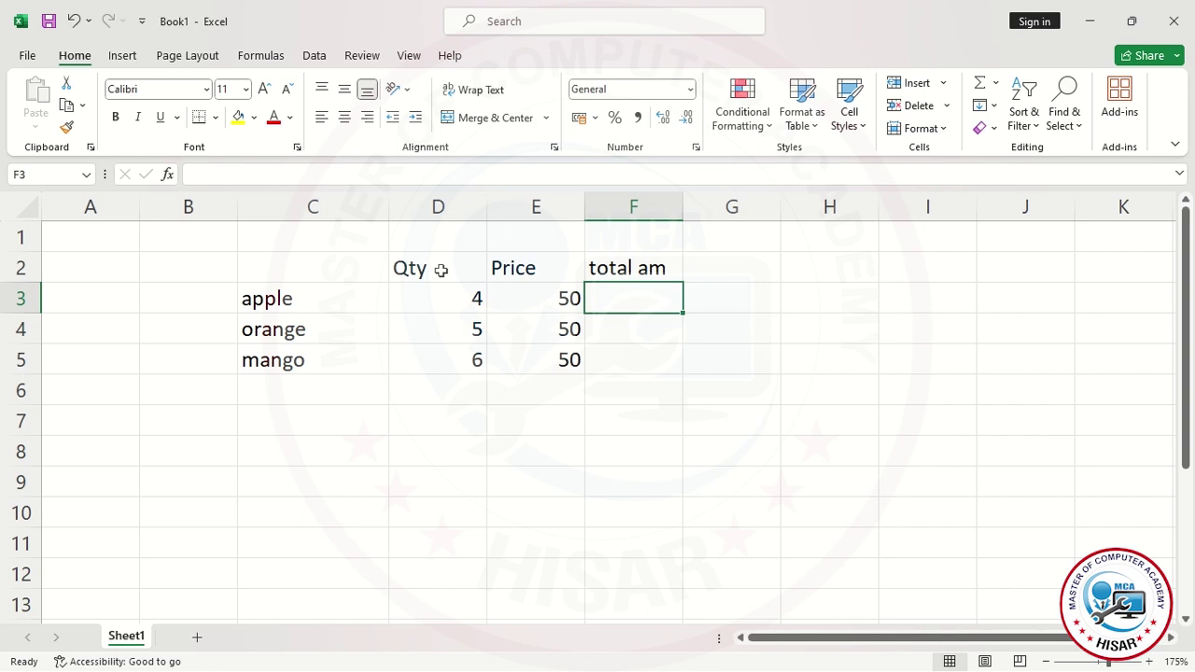
- Multiply quantity by price for apple in F3 with =D3*E3 and fill the formula down to F5
type("=")
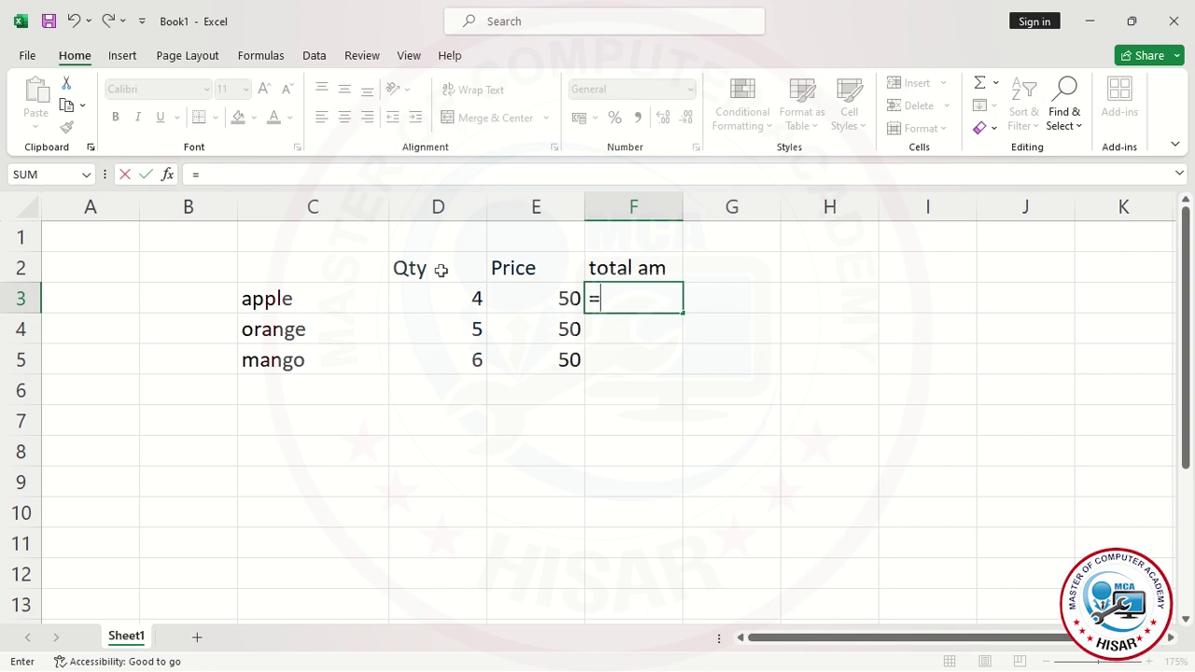
left_click(474, 295)
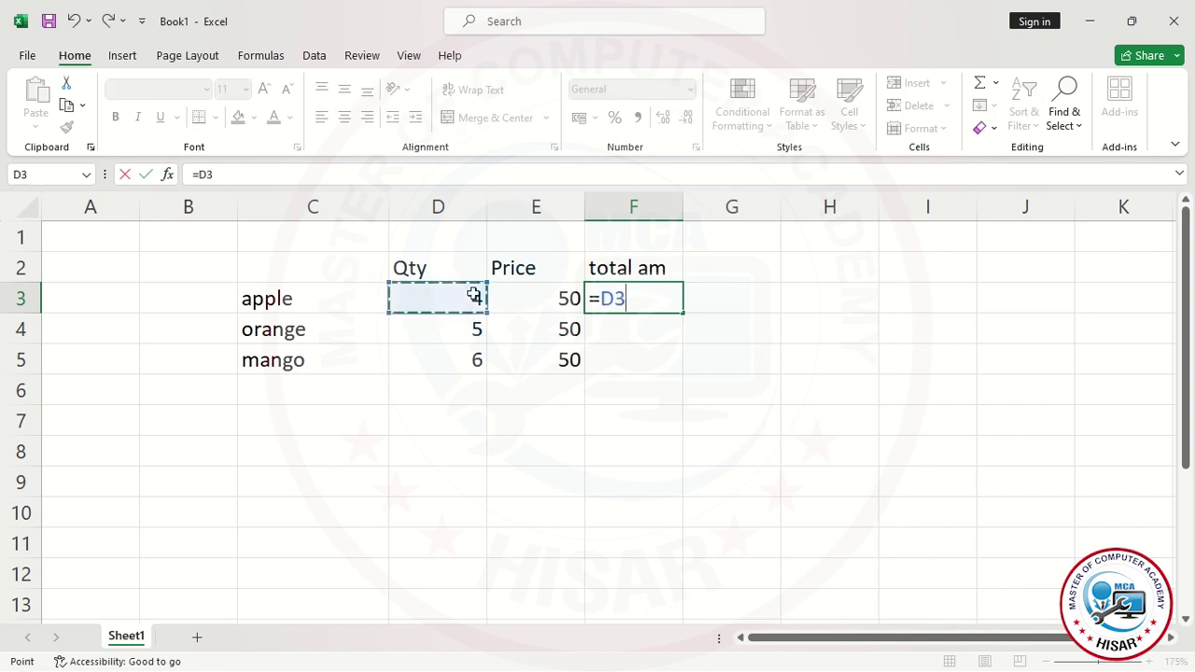
type("*")
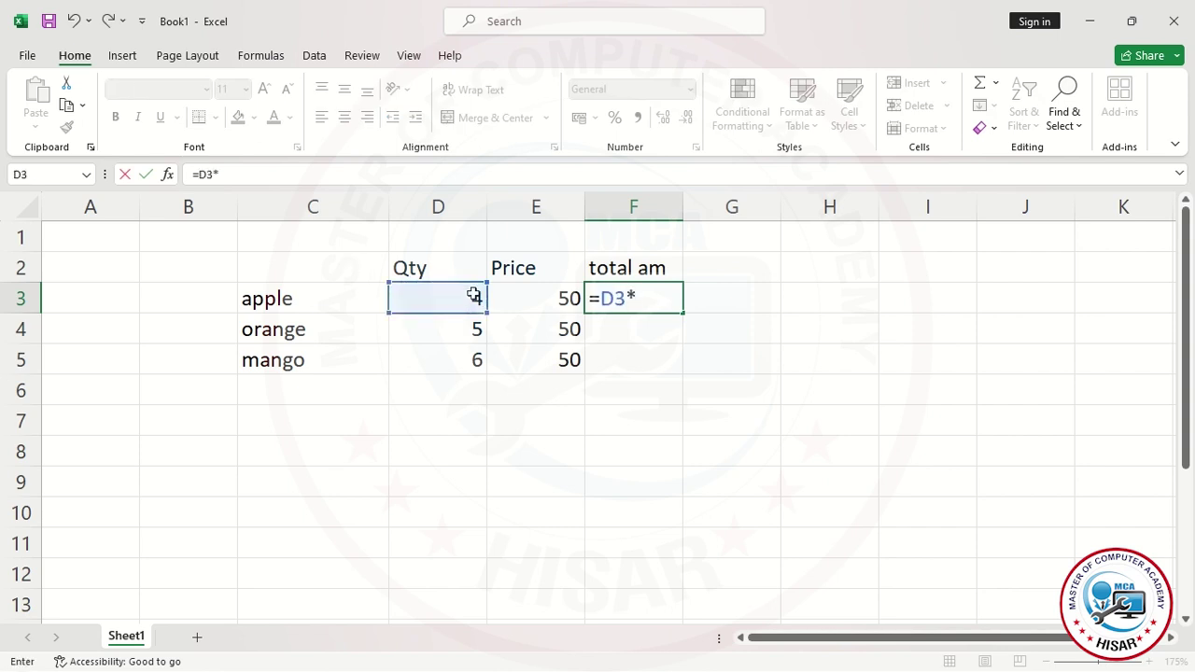
left_click(563, 295)
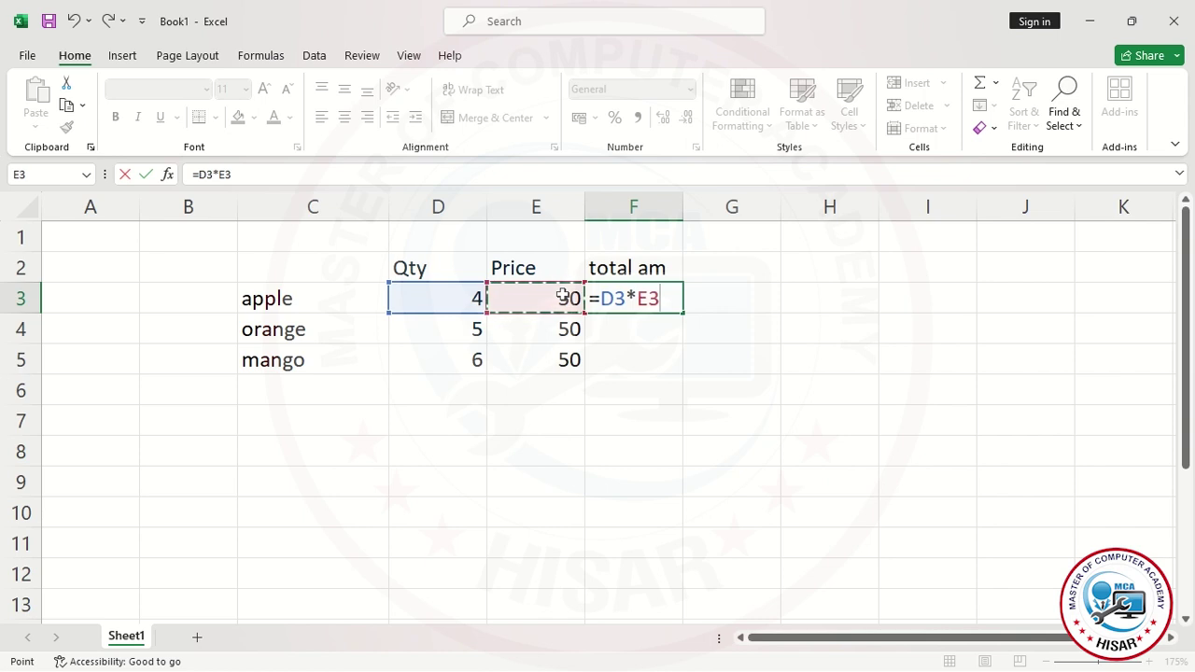
key("Return")
left_click(635, 298)
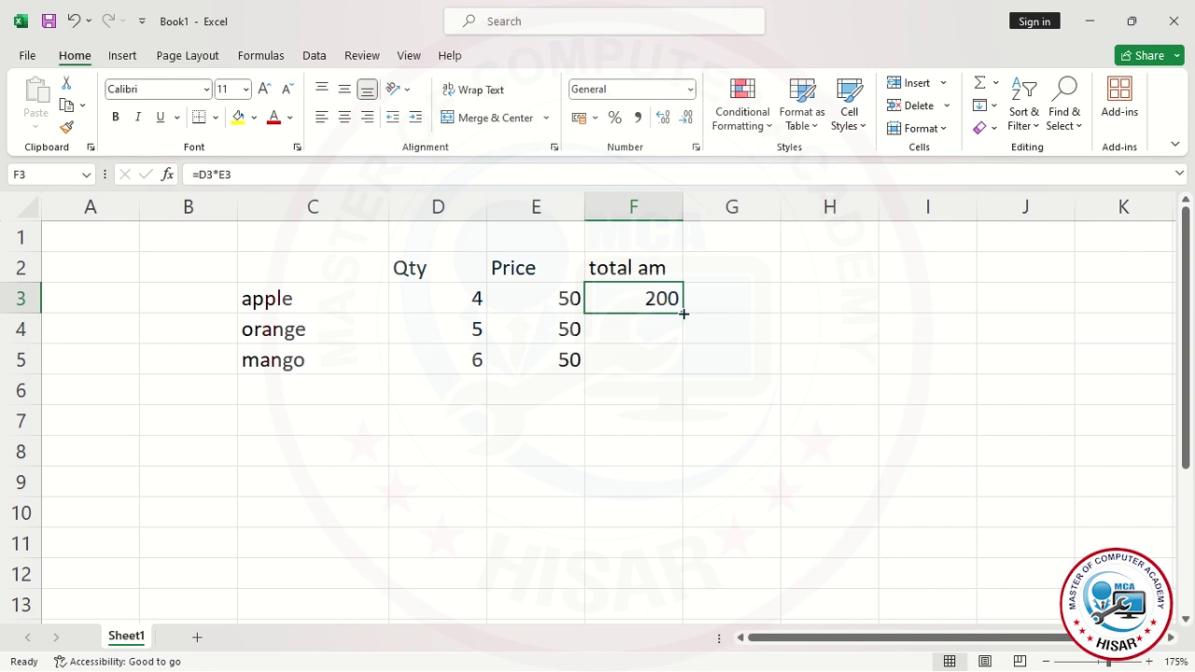
left_click_drag(684, 314, 686, 378)
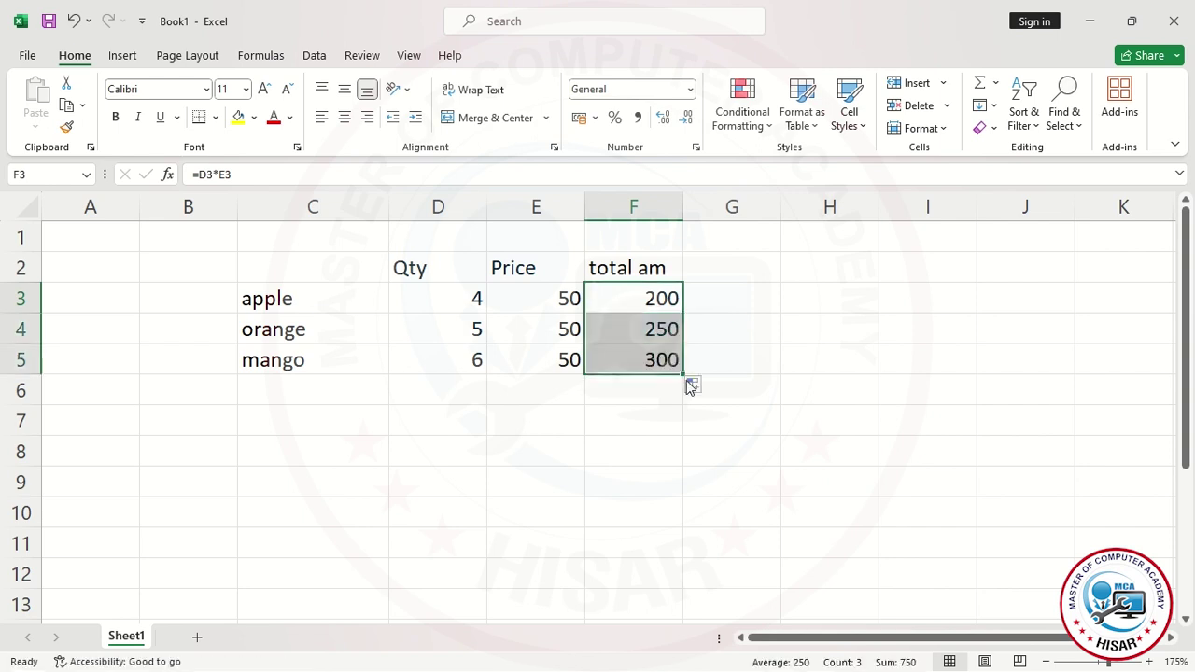
- Add up the three fruit totals in F6 with the formula =SUM(F3:F5)
left_click(614, 384)
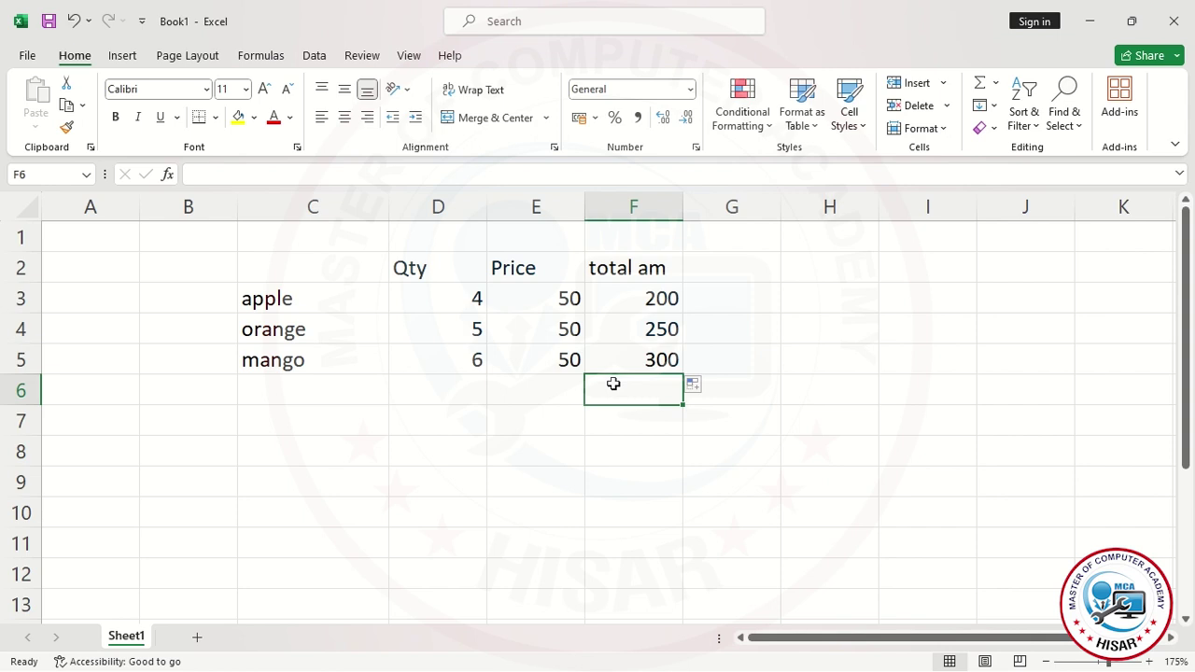
type("=sum")
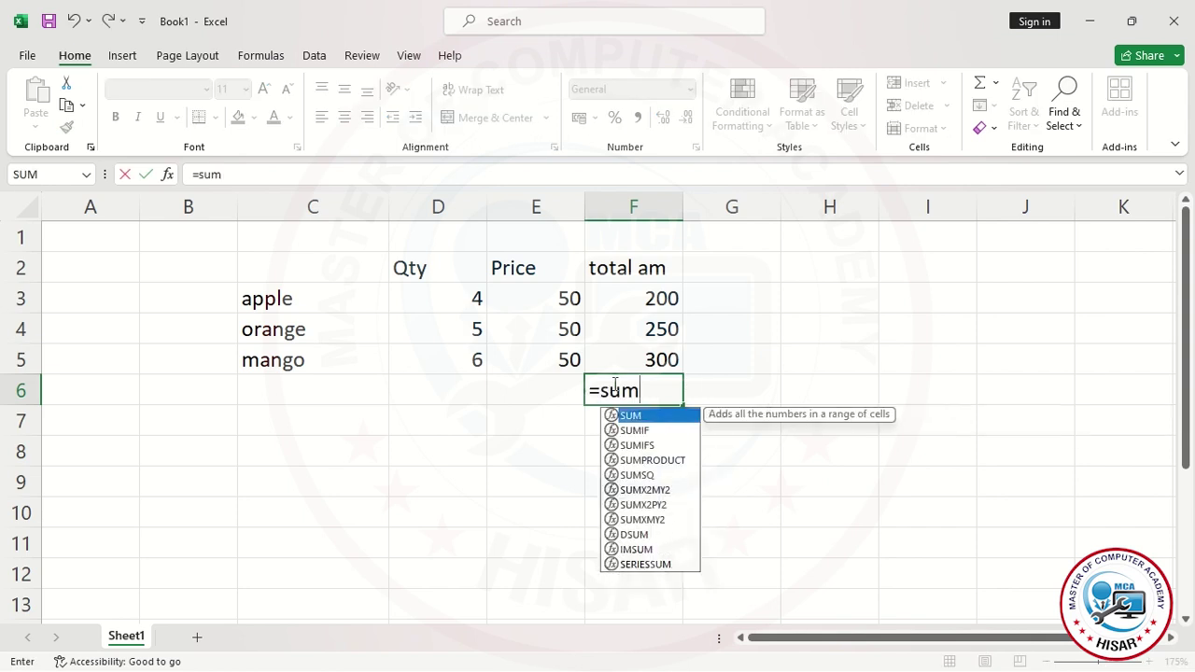
key("Tab")
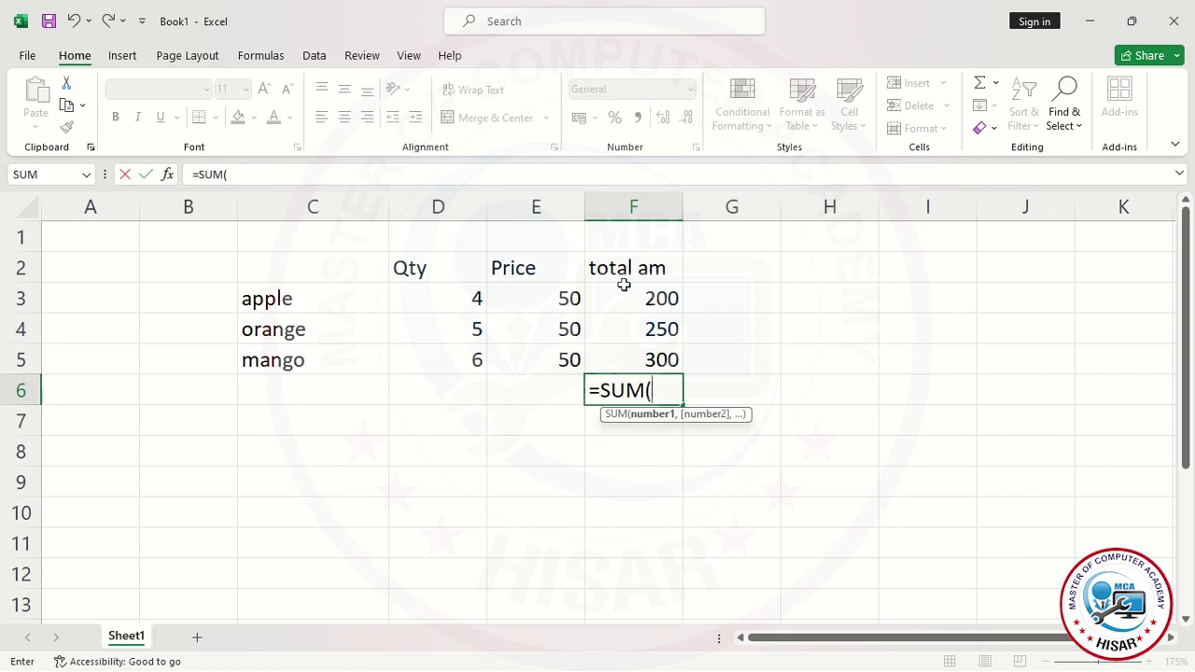
left_click_drag(624, 286, 659, 356)
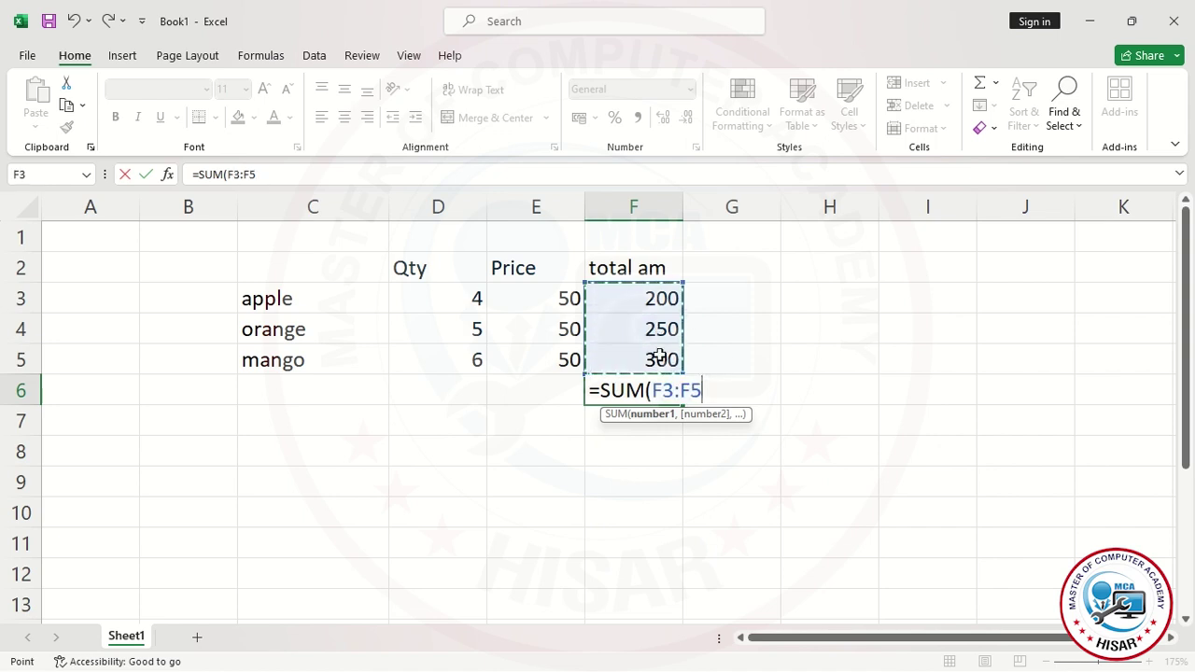
type(")")
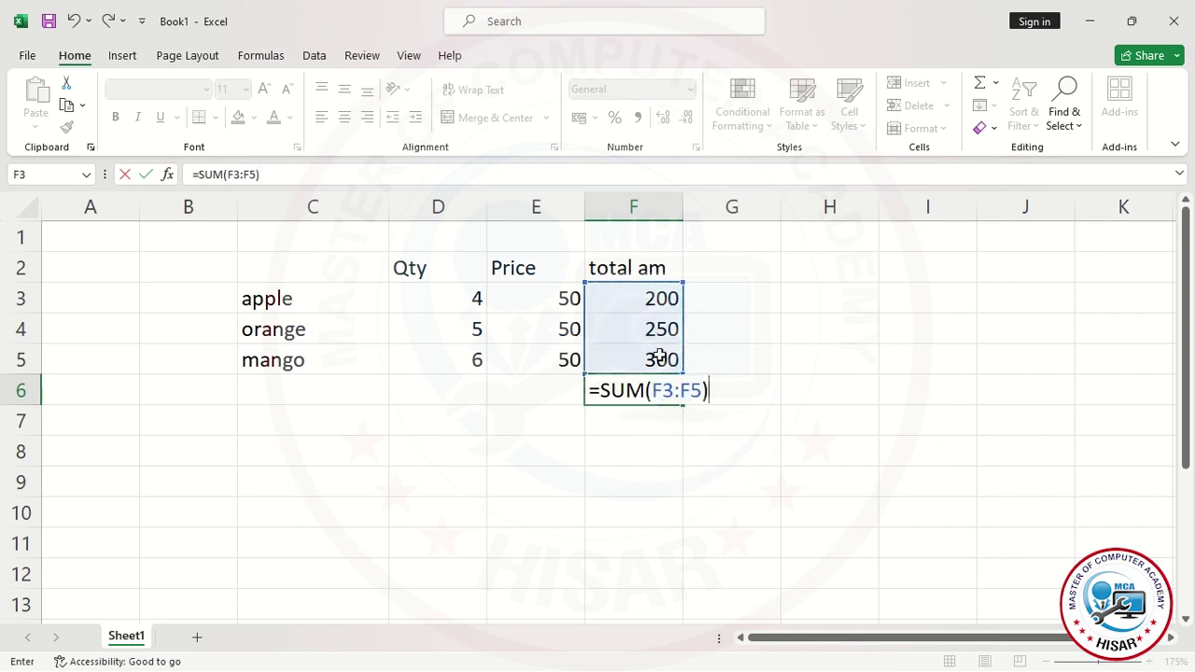
key("Return")
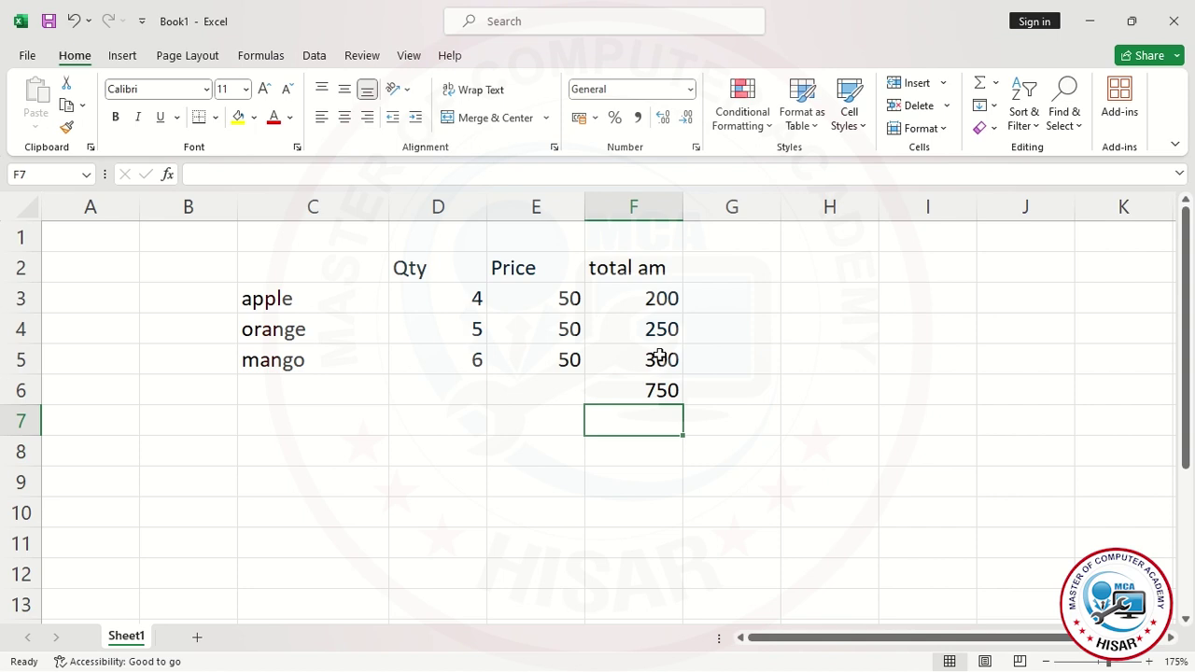